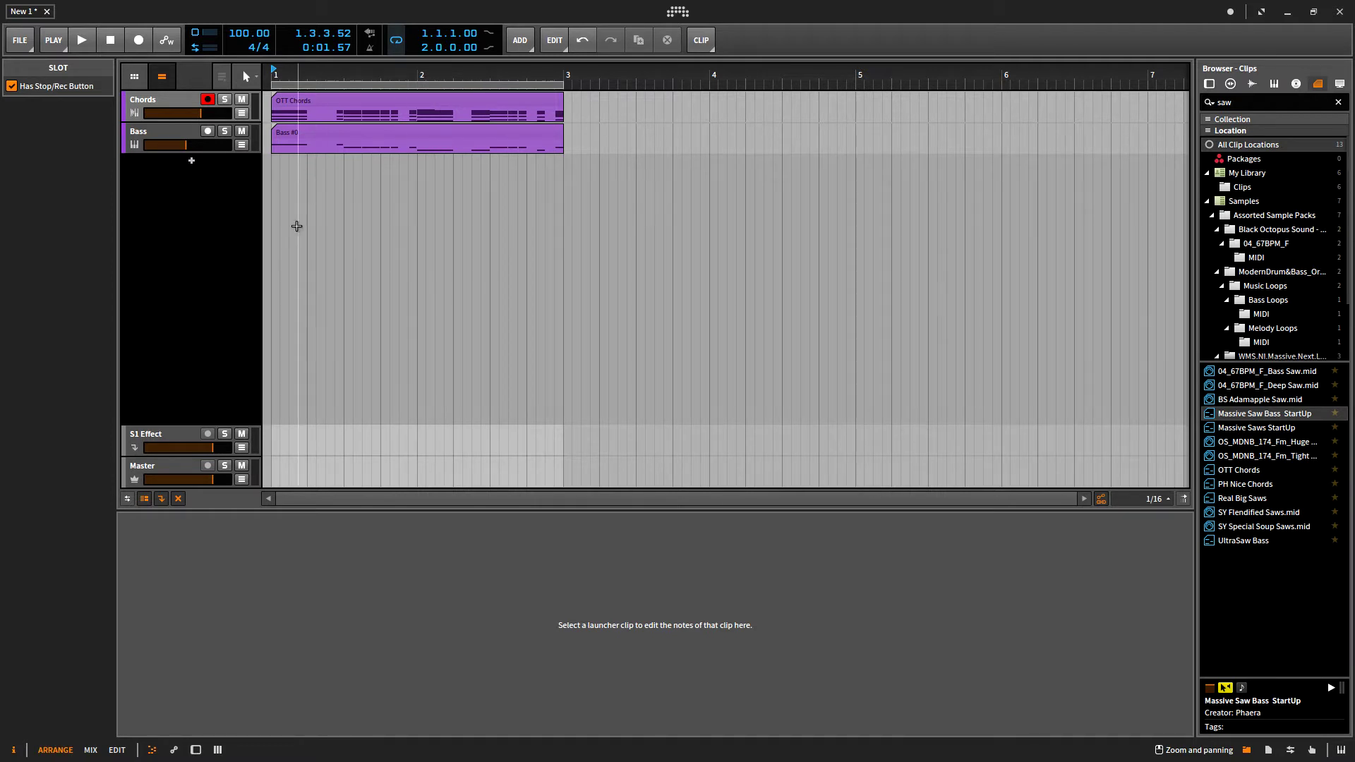
Step: Show the Chords track's device chain and play back the start of the arrangement
{"action": "scroll", "coordinate": [297, 227], "scroll_direction": "up", "scroll_amount": 2}
{"action": "left_click", "coordinate": [168, 107]}
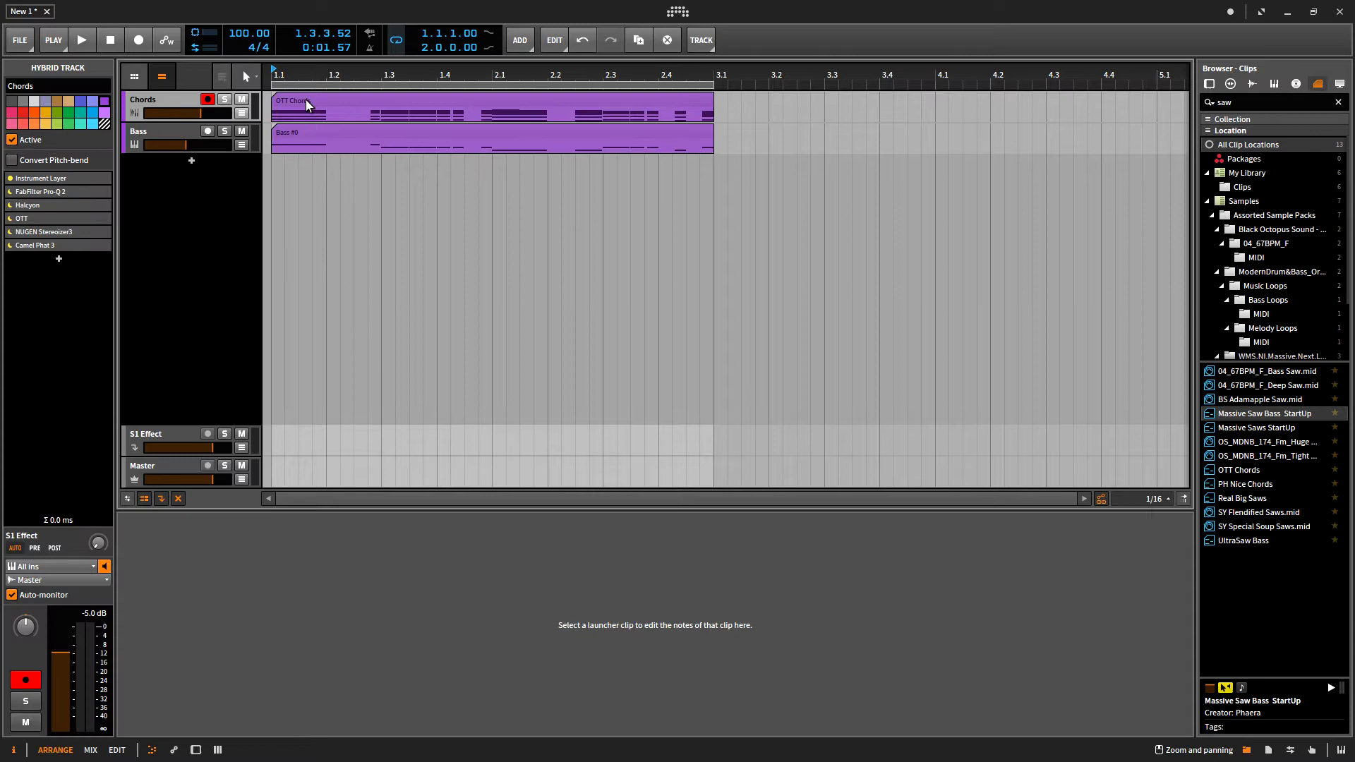
{"action": "key", "text": "d"}
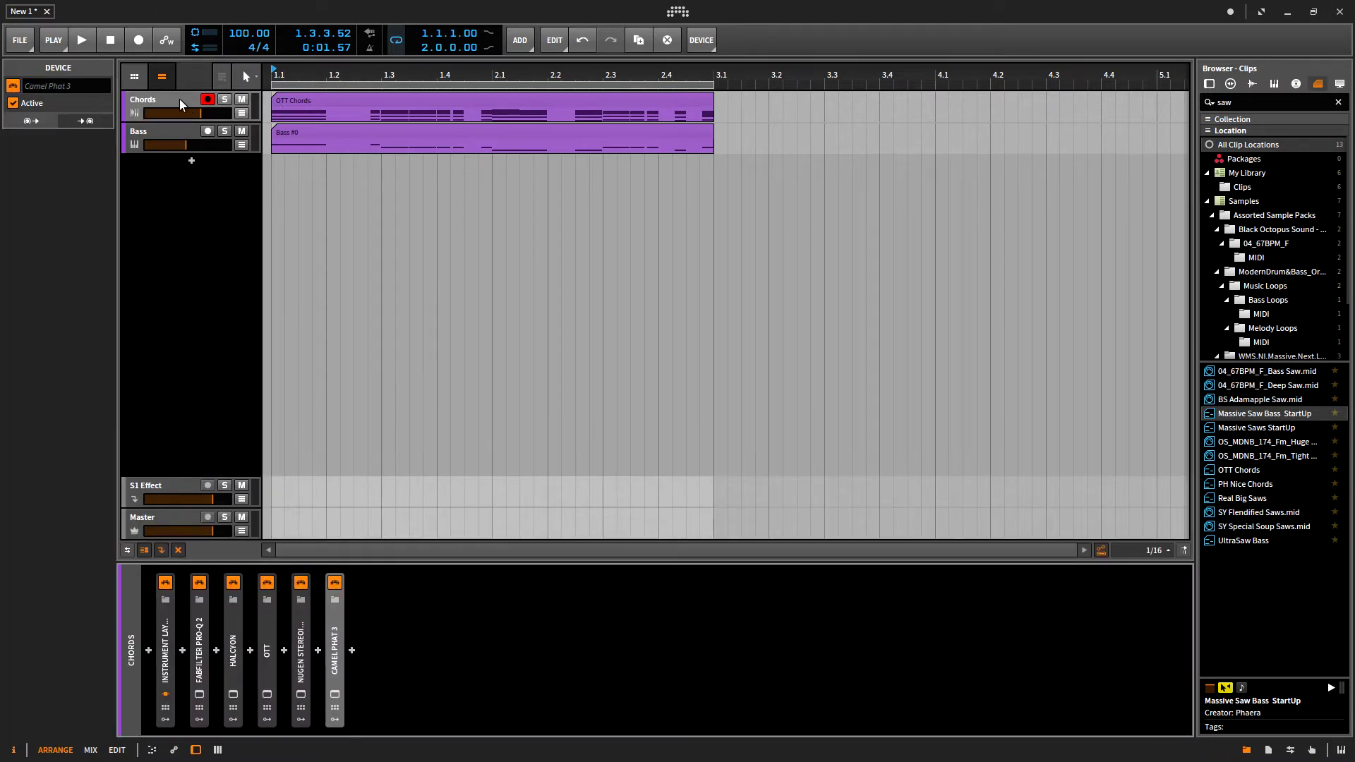
{"action": "left_click", "coordinate": [307, 107]}
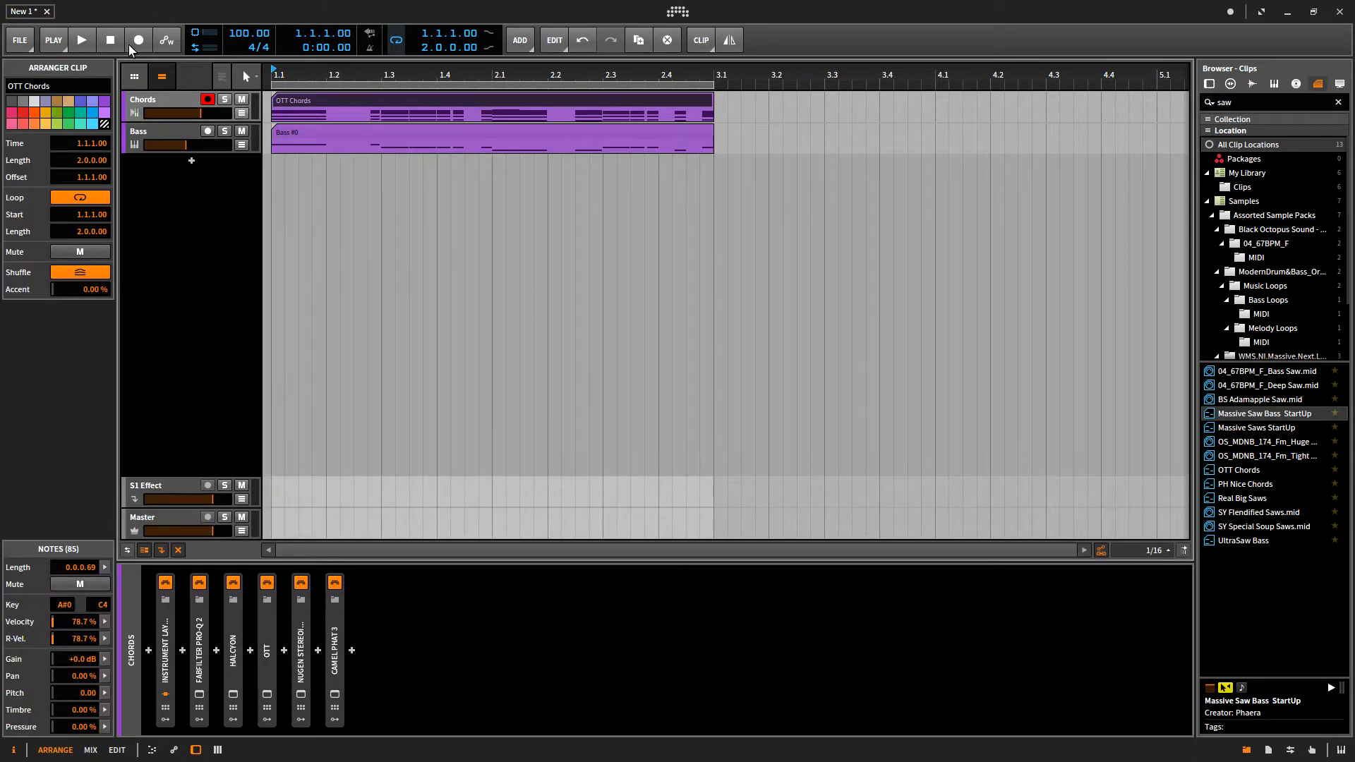
{"action": "key", "text": "space"}
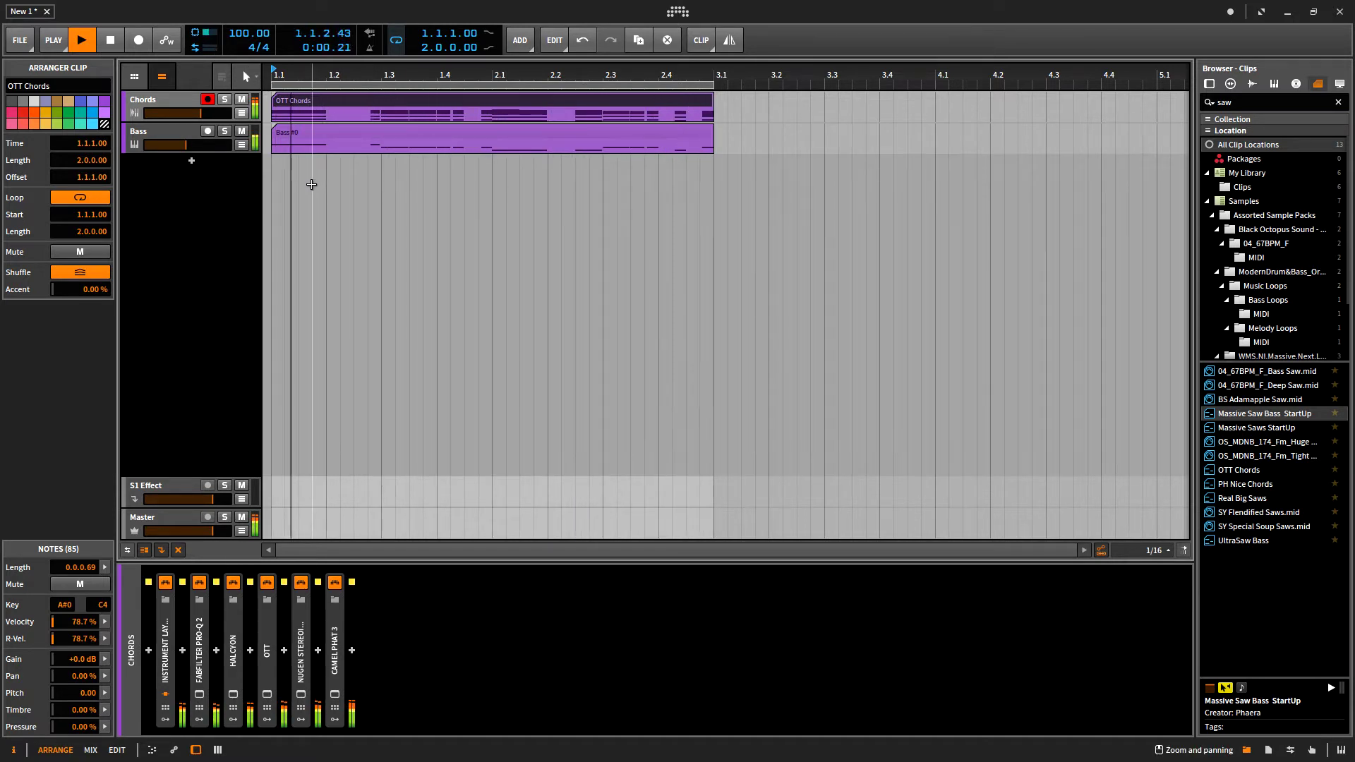
{"action": "key", "text": "space"}
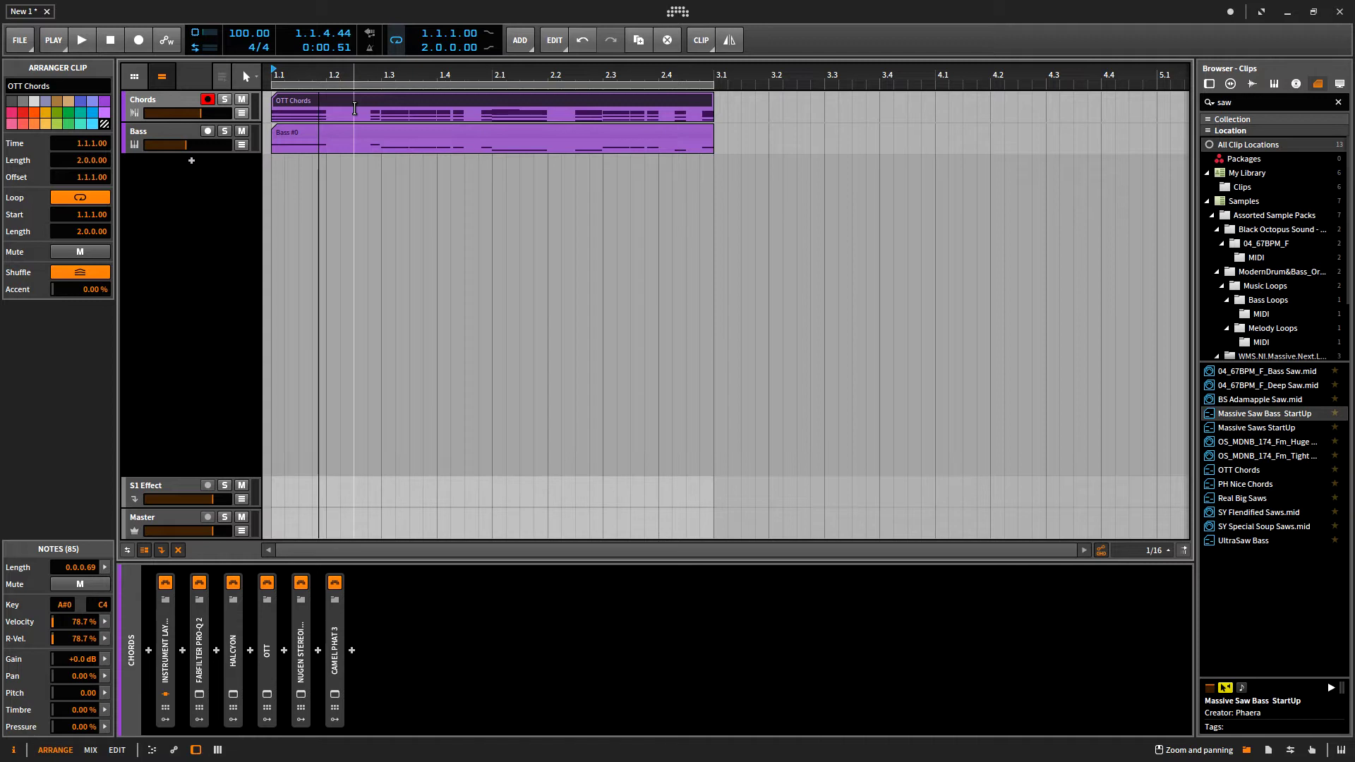
Step: Show the clip launcher and copy the OTT Chords arranger clip into the Chords track's Scene 1 slot
{"action": "left_click", "coordinate": [136, 78]}
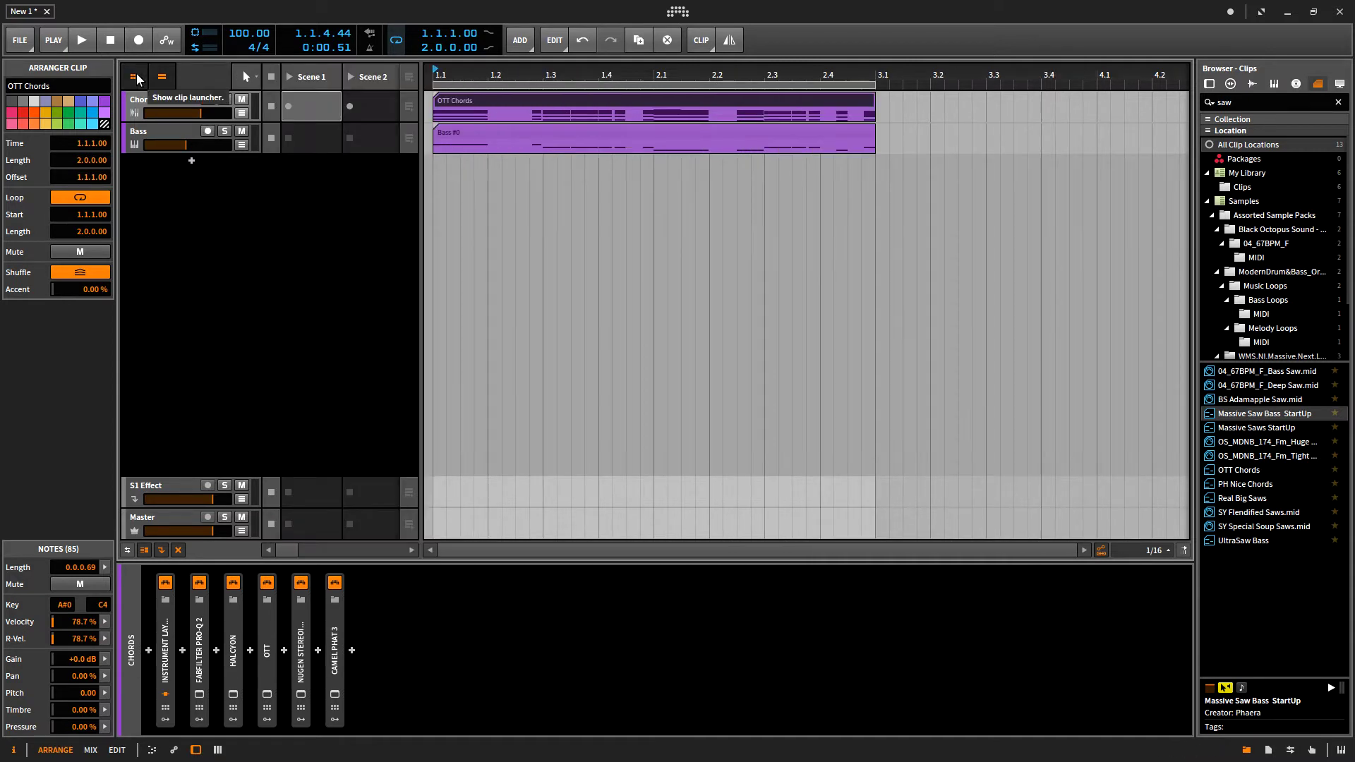
{"action": "key", "text": "space"}
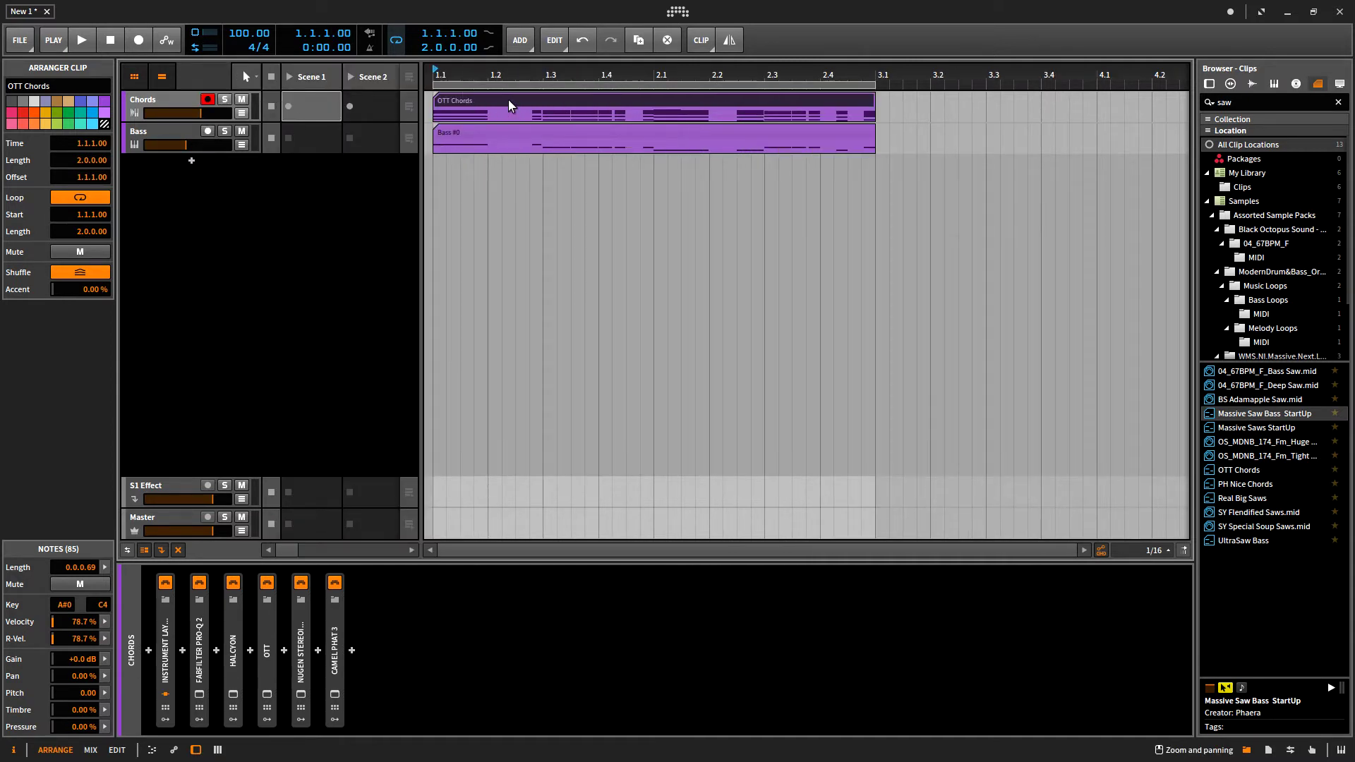
{"action": "left_click_drag", "start_coordinate": [508, 100], "coordinate": [315, 103]}
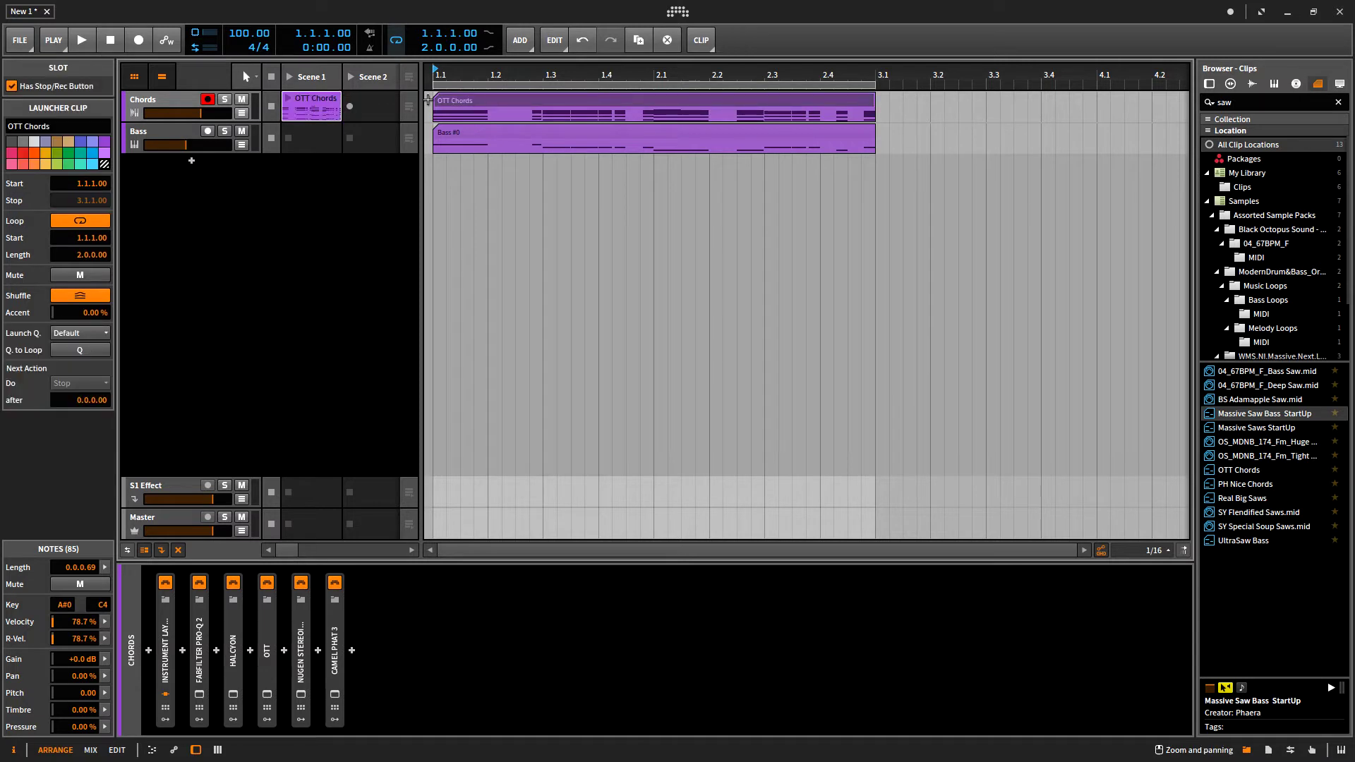
Step: Bounce the OTT Chords arranger clip in place to audio and play it back
{"action": "left_click", "coordinate": [466, 100]}
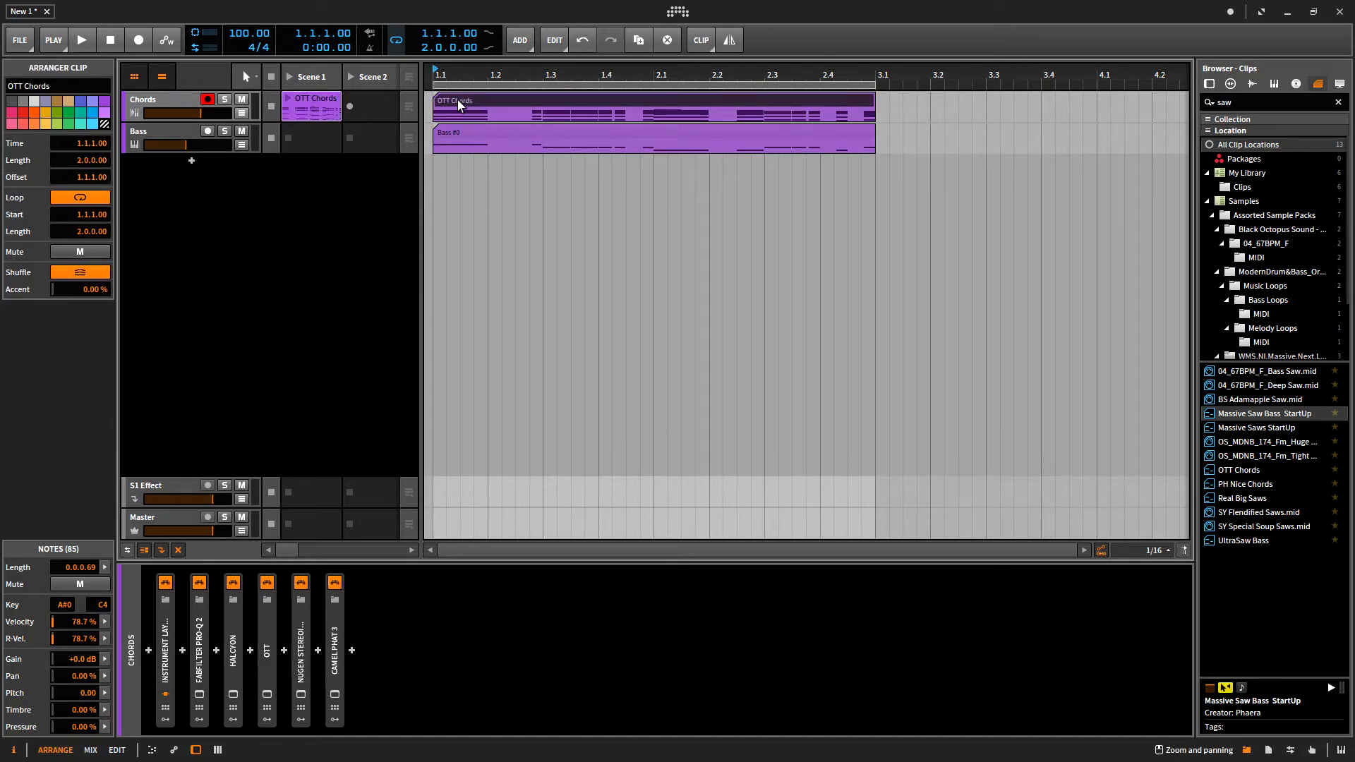
{"action": "key", "text": "ctrl+b"}
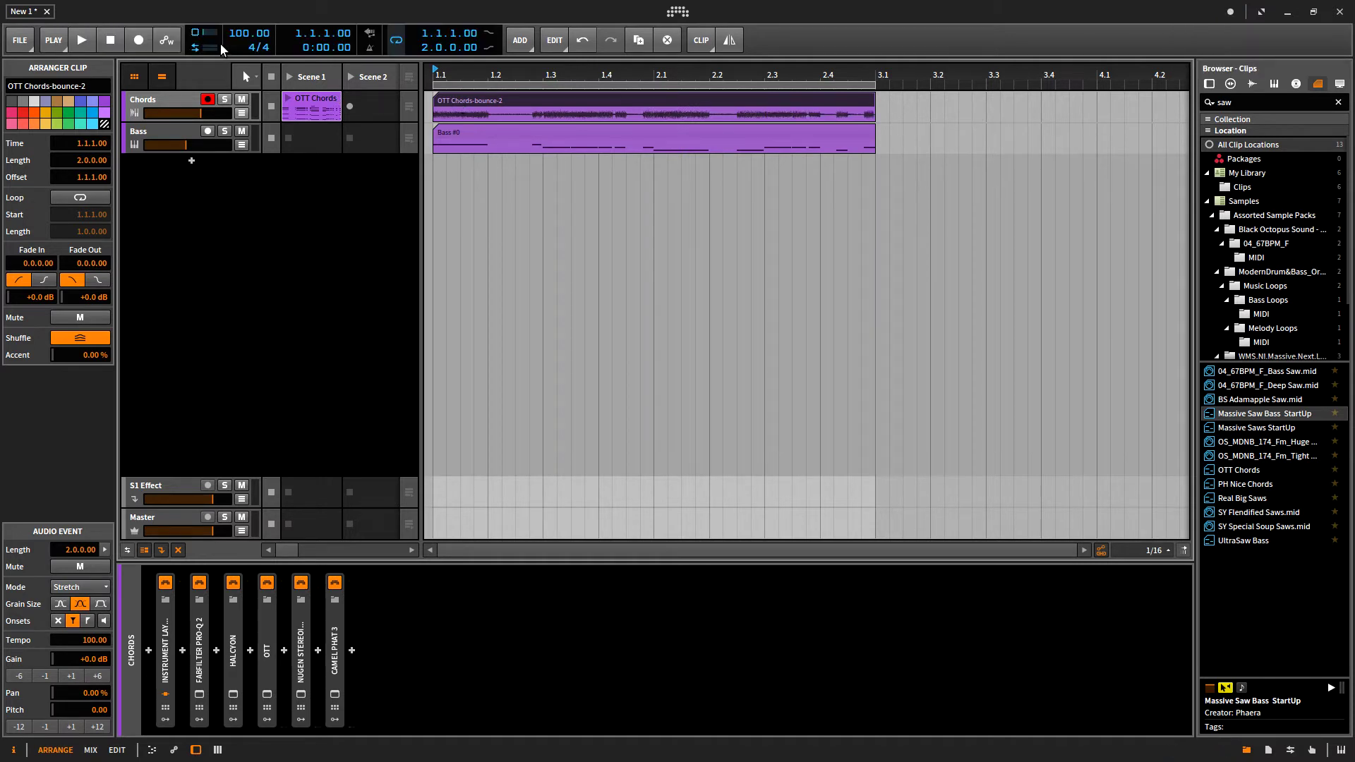
{"action": "key", "text": "space"}
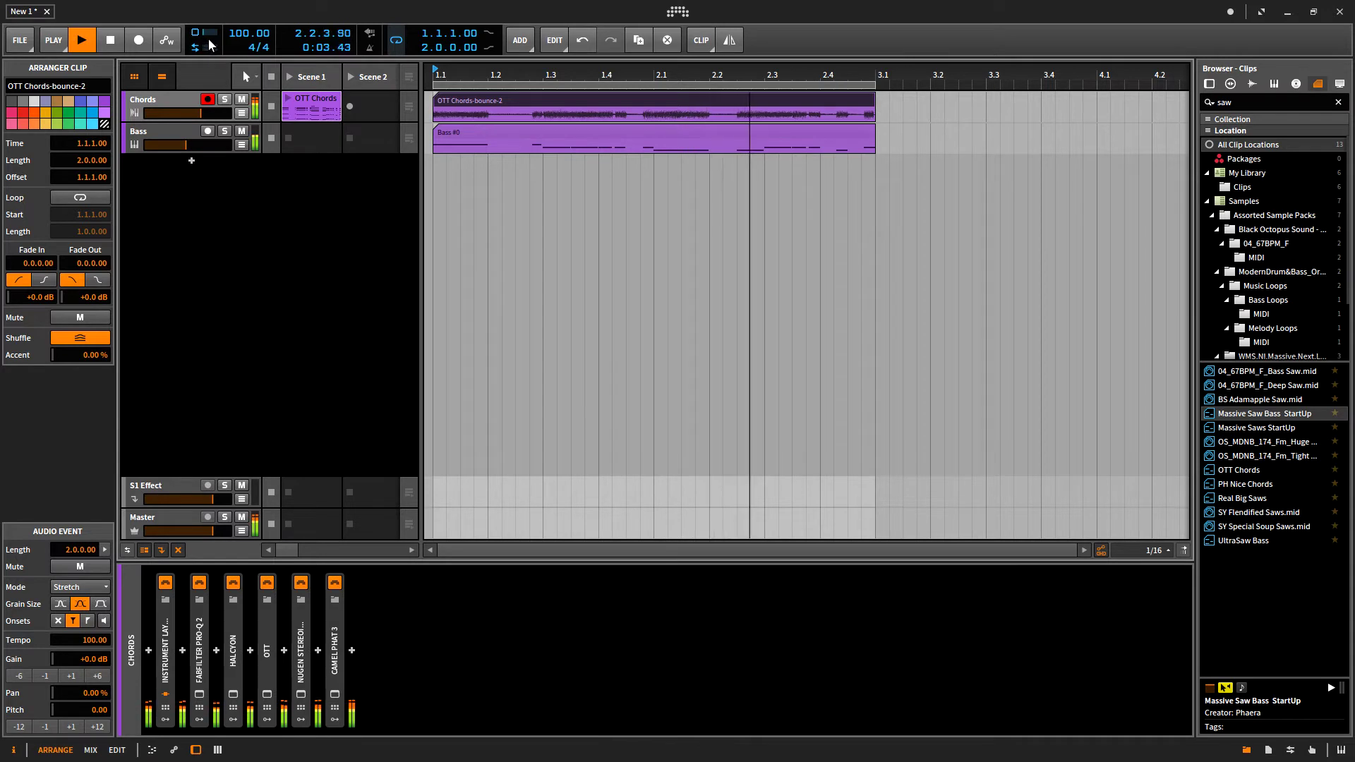
{"action": "key", "text": "space"}
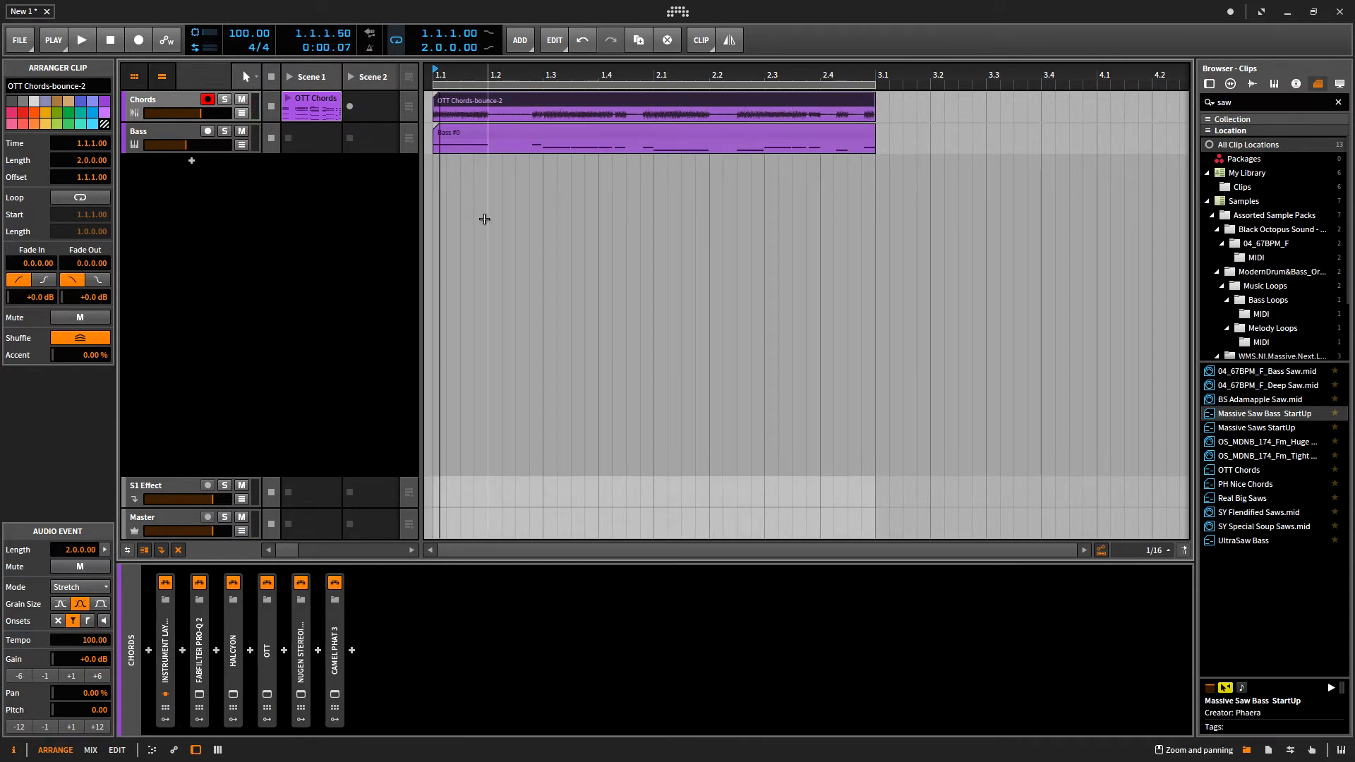
Step: Replace the bounced audio at bar 1 with the OTT Chords note clip from Scene 1 and play it
{"action": "left_click", "coordinate": [311, 106]}
{"action": "left_click_drag", "start_coordinate": [314, 104], "coordinate": [443, 119]}
{"action": "key", "text": "space"}
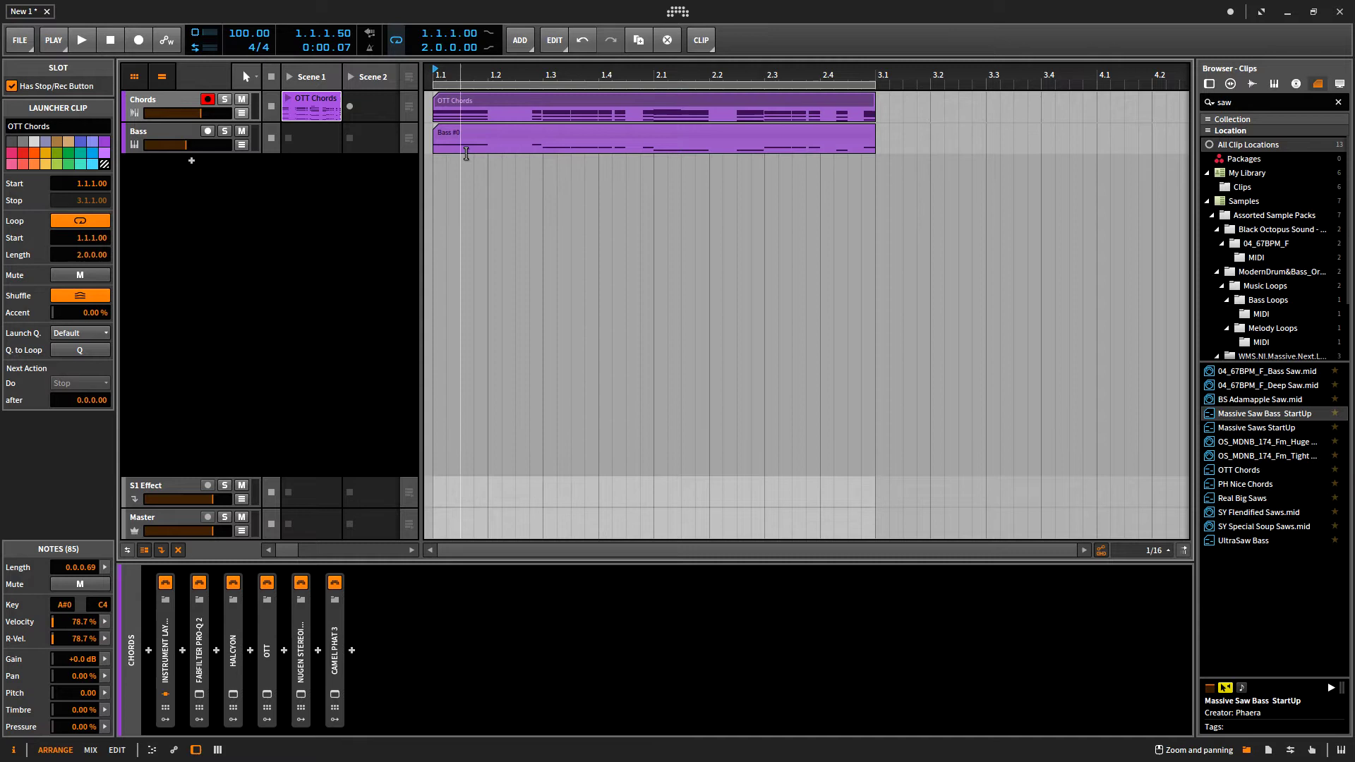
{"action": "key", "text": "space"}
Step: Open the OTT Chords arranger clip in the note editor and examine its chord notes
{"action": "double_click", "coordinate": [531, 105]}
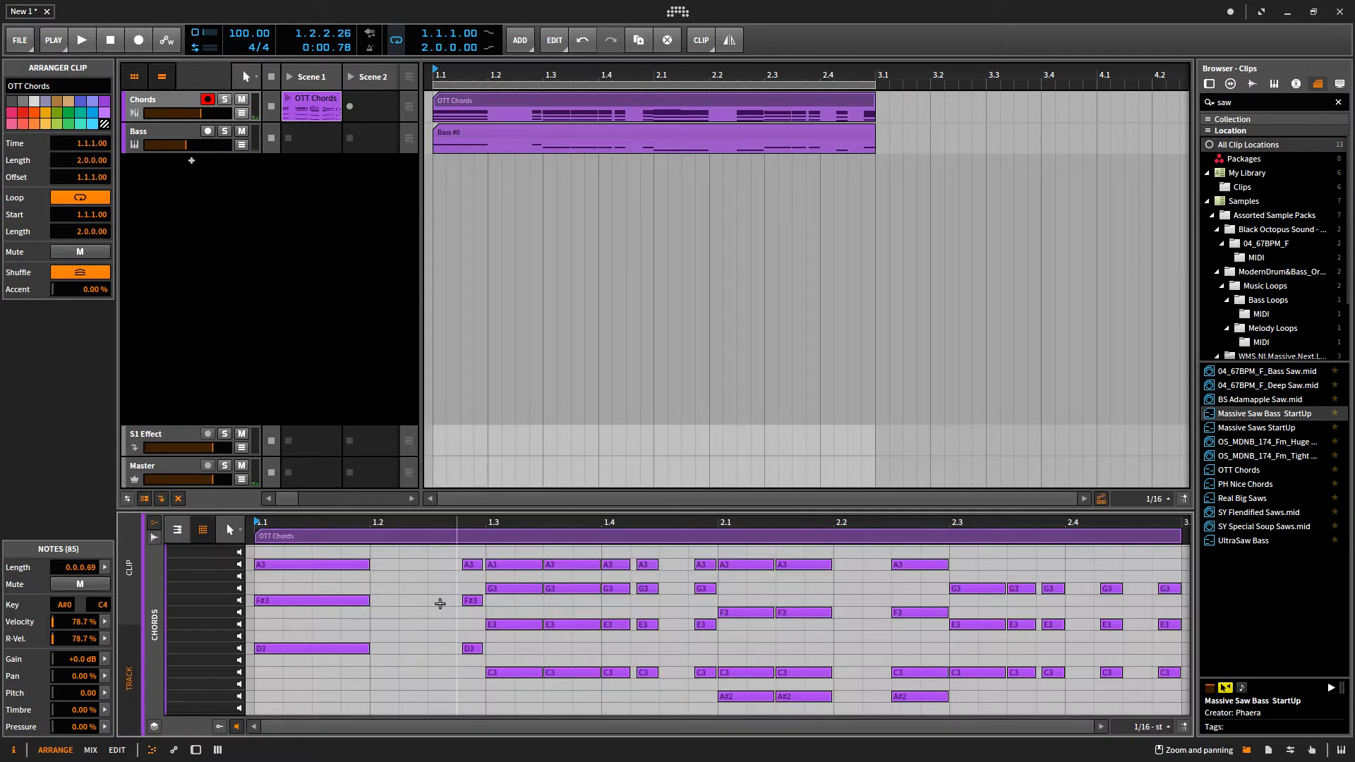
{"action": "scroll", "coordinate": [438, 604], "scroll_direction": "down", "scroll_amount": 4}
{"action": "scroll", "coordinate": [472, 602], "scroll_direction": "up", "scroll_amount": 3}
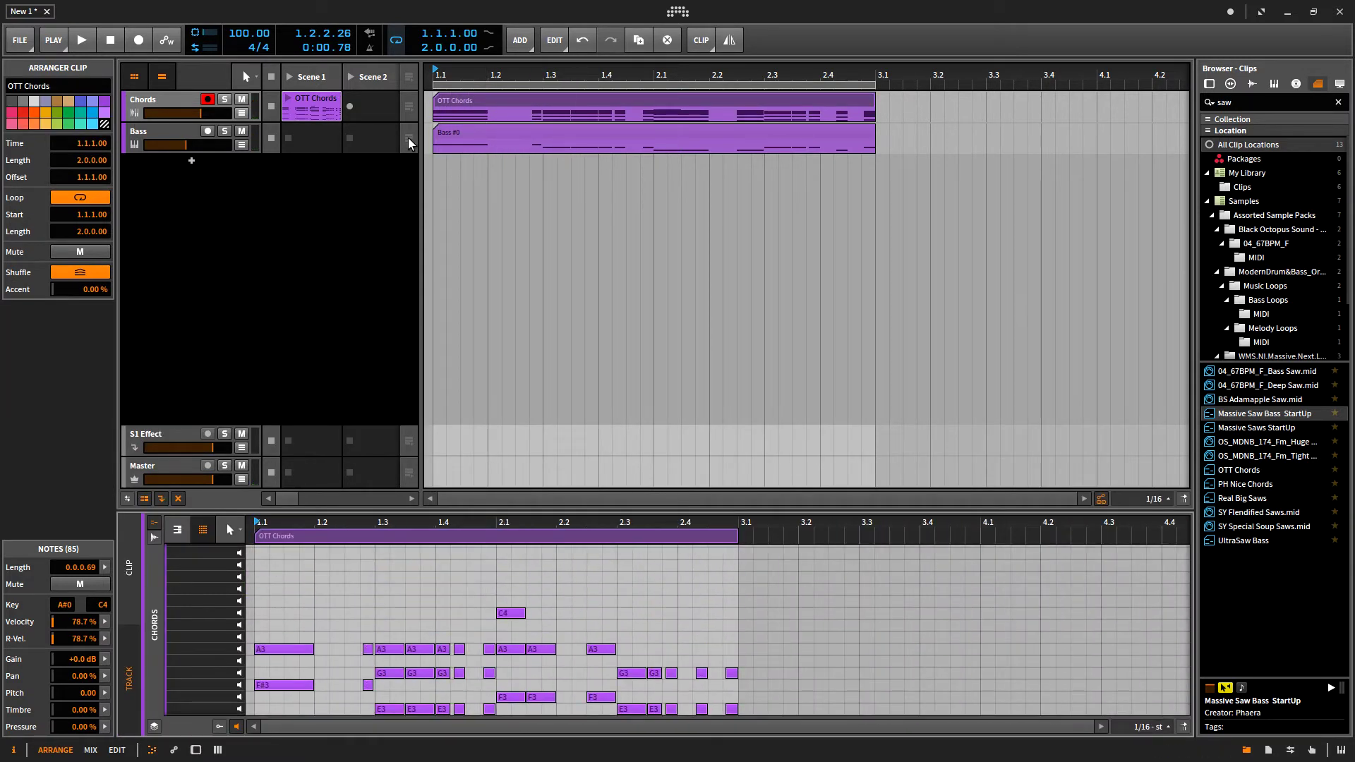
Step: Hide the clip launcher and show the Master track's device chain
{"action": "left_click", "coordinate": [135, 77]}
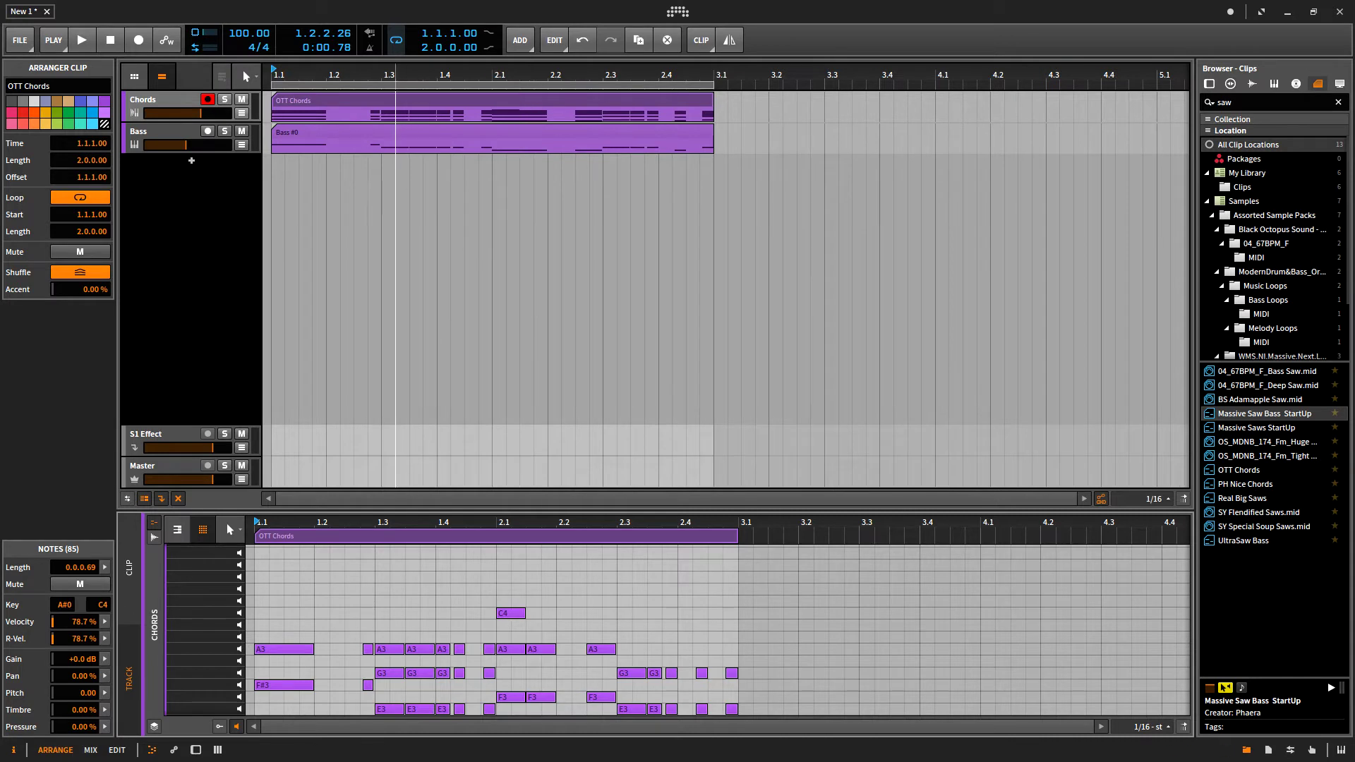
{"action": "left_click_drag", "start_coordinate": [395, 199], "coordinate": [499, 218]}
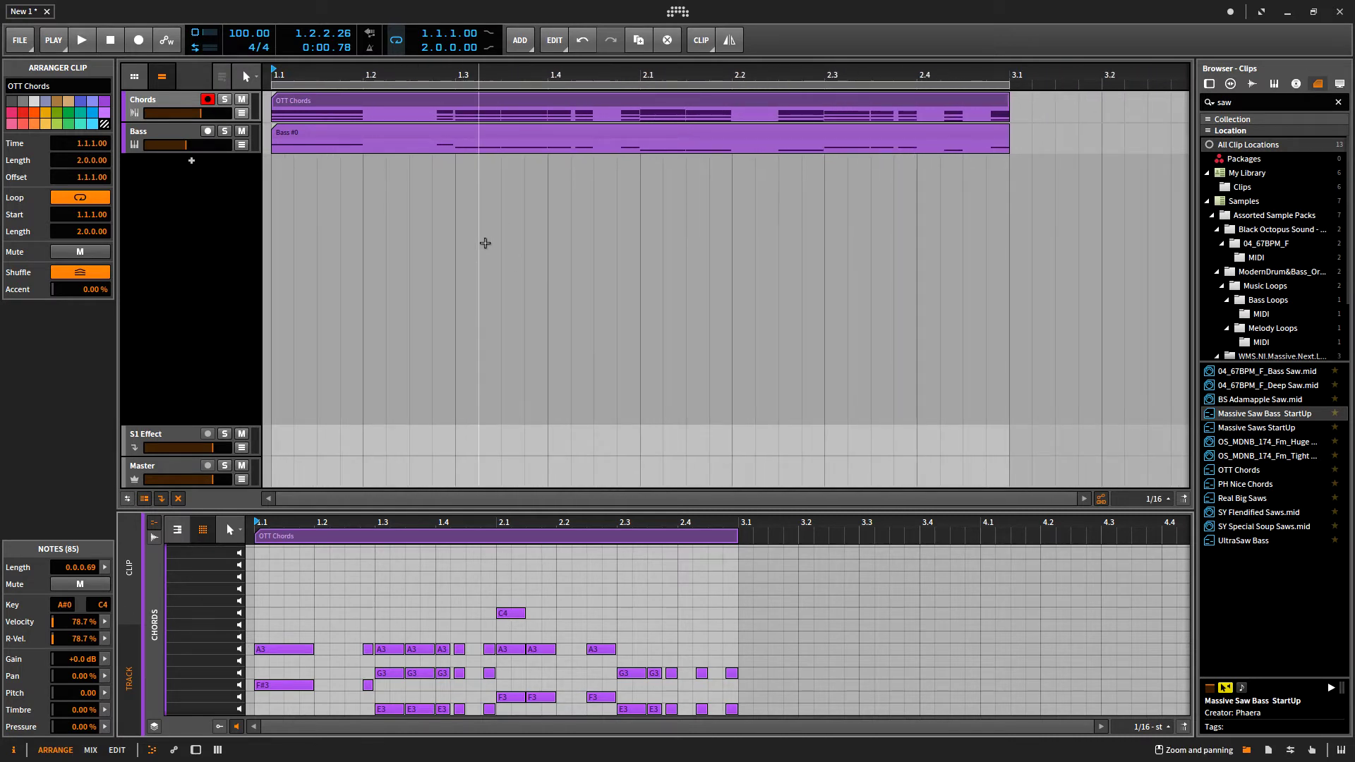
{"action": "left_click_drag", "start_coordinate": [386, 248], "coordinate": [514, 239]}
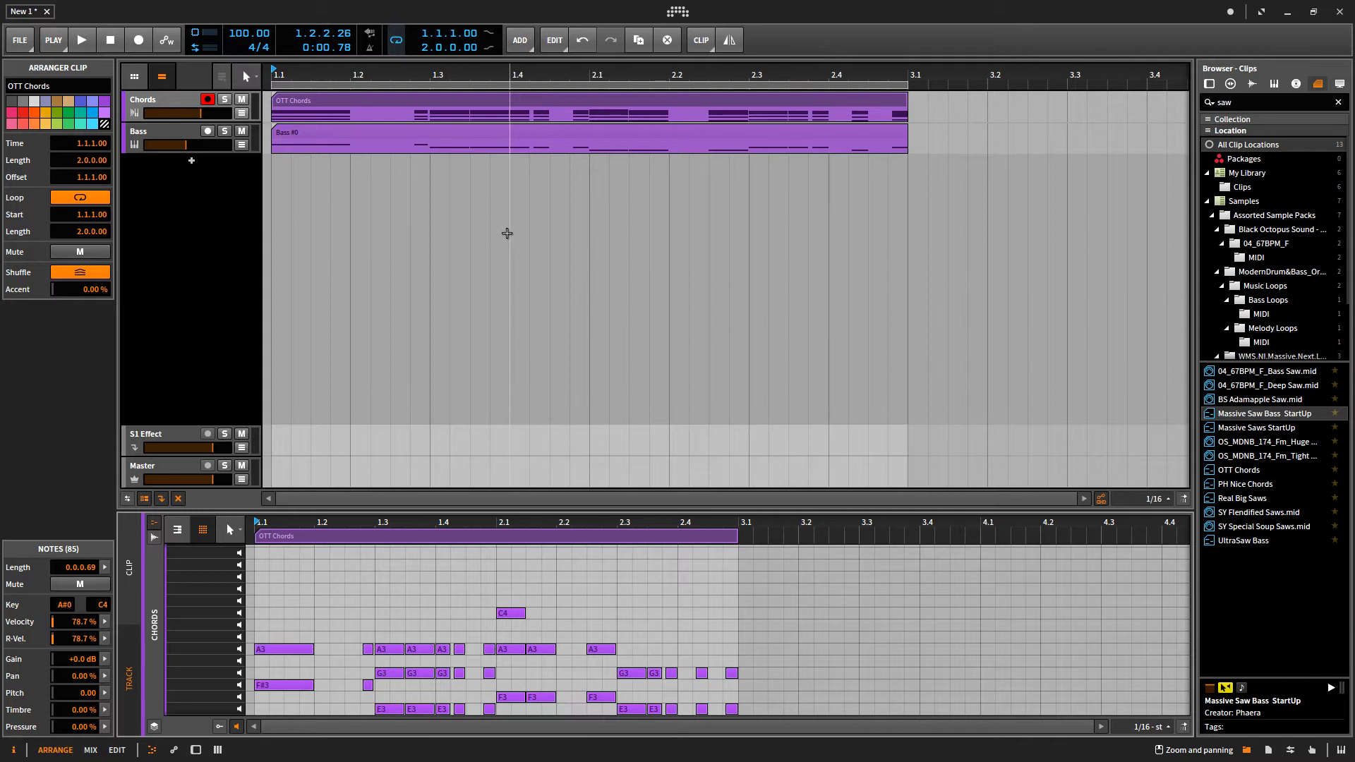
{"action": "left_click", "coordinate": [172, 467]}
{"action": "double_click", "coordinate": [173, 467]}
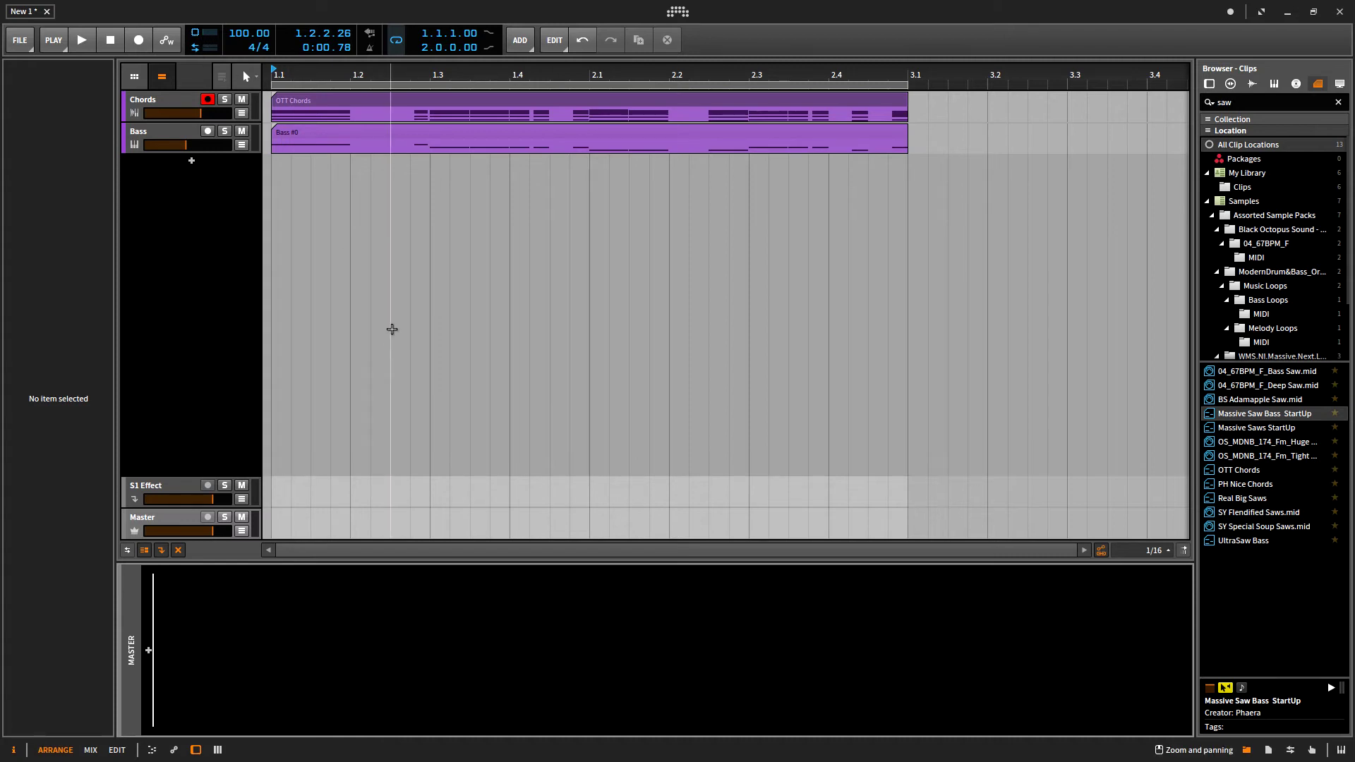
Step: Group the Chords and Bass tracks into one group track
{"action": "left_click", "coordinate": [158, 98]}
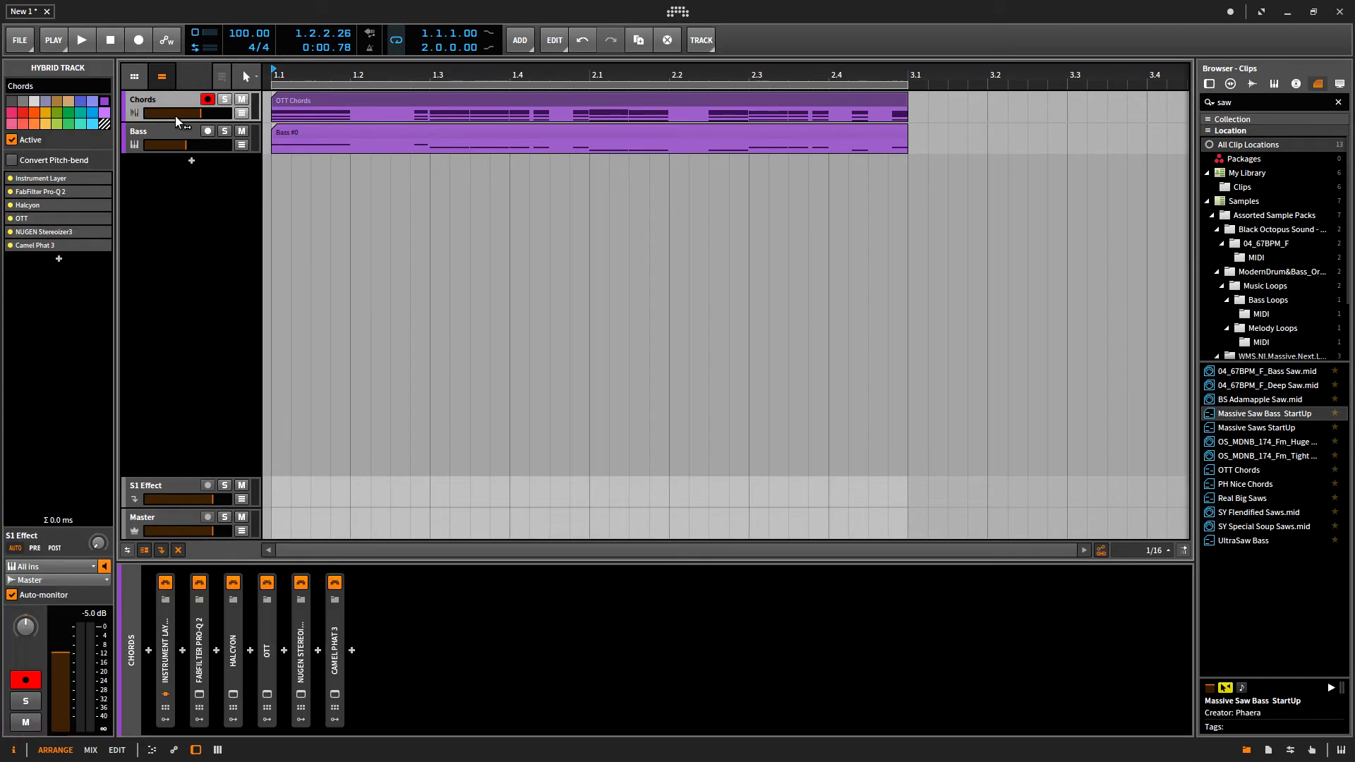
{"action": "left_click", "coordinate": [170, 130], "text": "shift"}
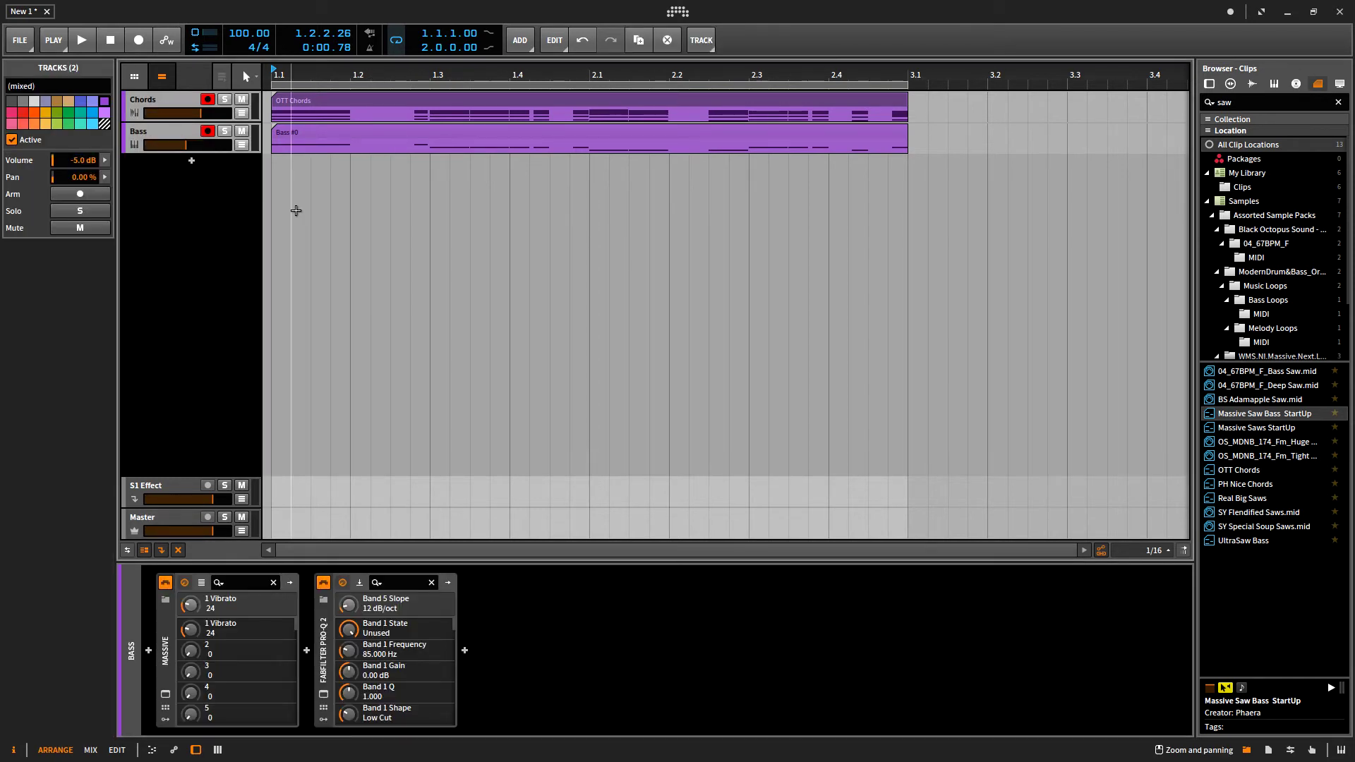
{"action": "key", "text": "ctrl+g"}
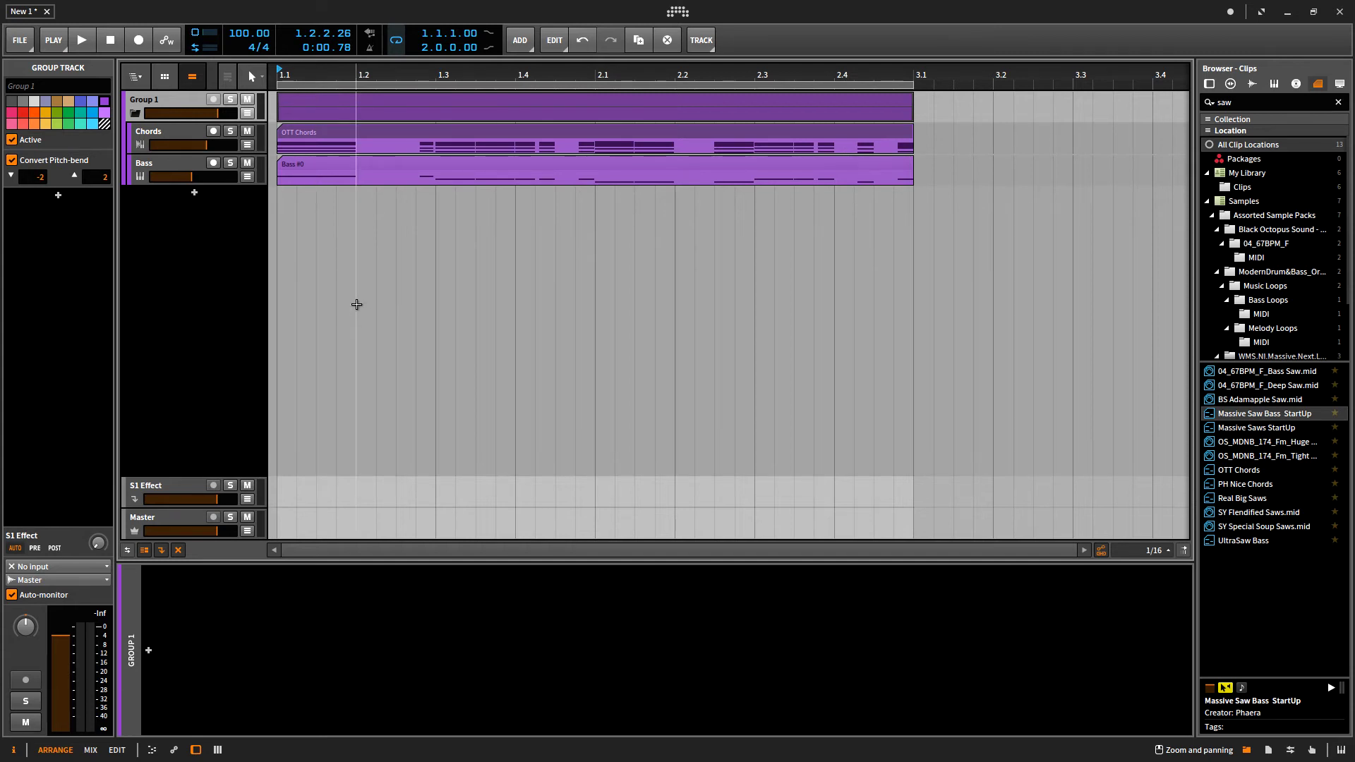
Step: Bounce the group track's clip in place to audio and deactivate the Chords and Bass tracks
{"action": "left_click", "coordinate": [391, 104]}
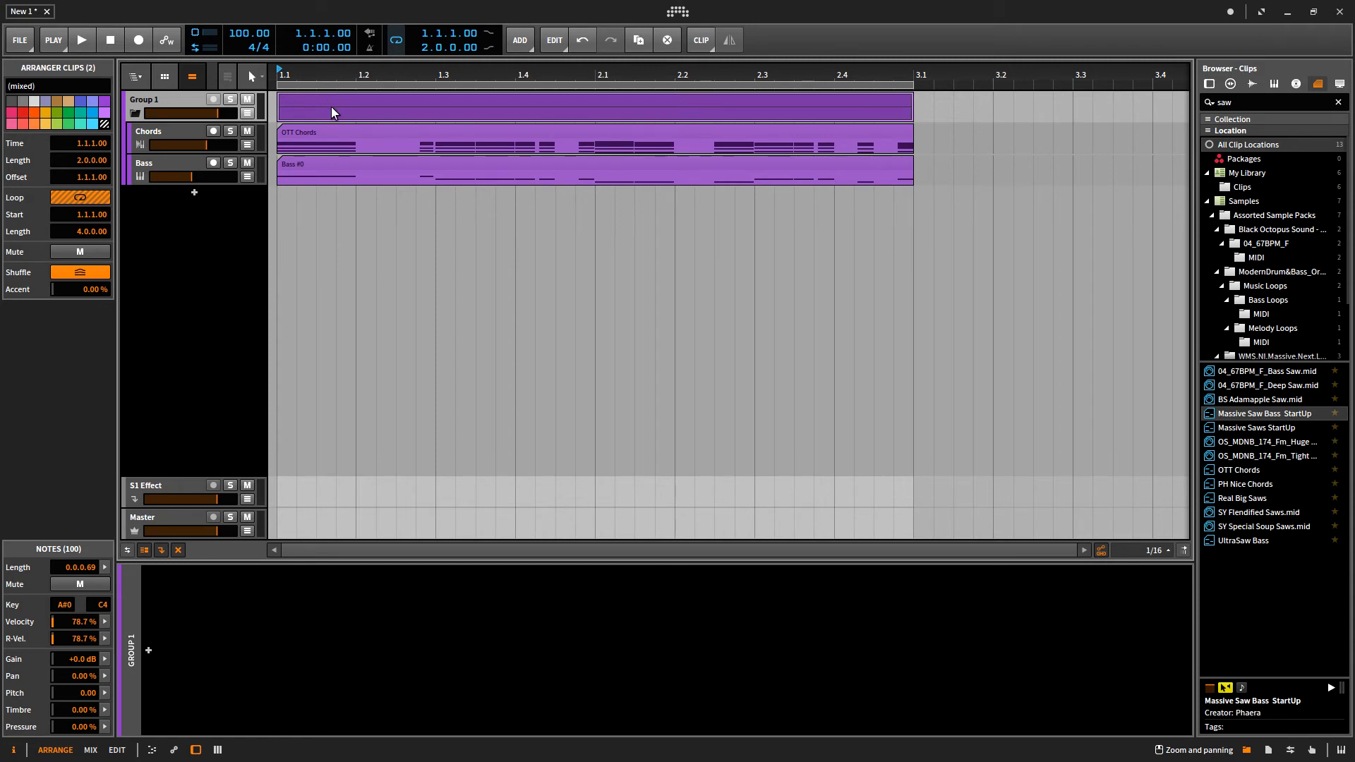
{"action": "key", "text": "ctrl+b"}
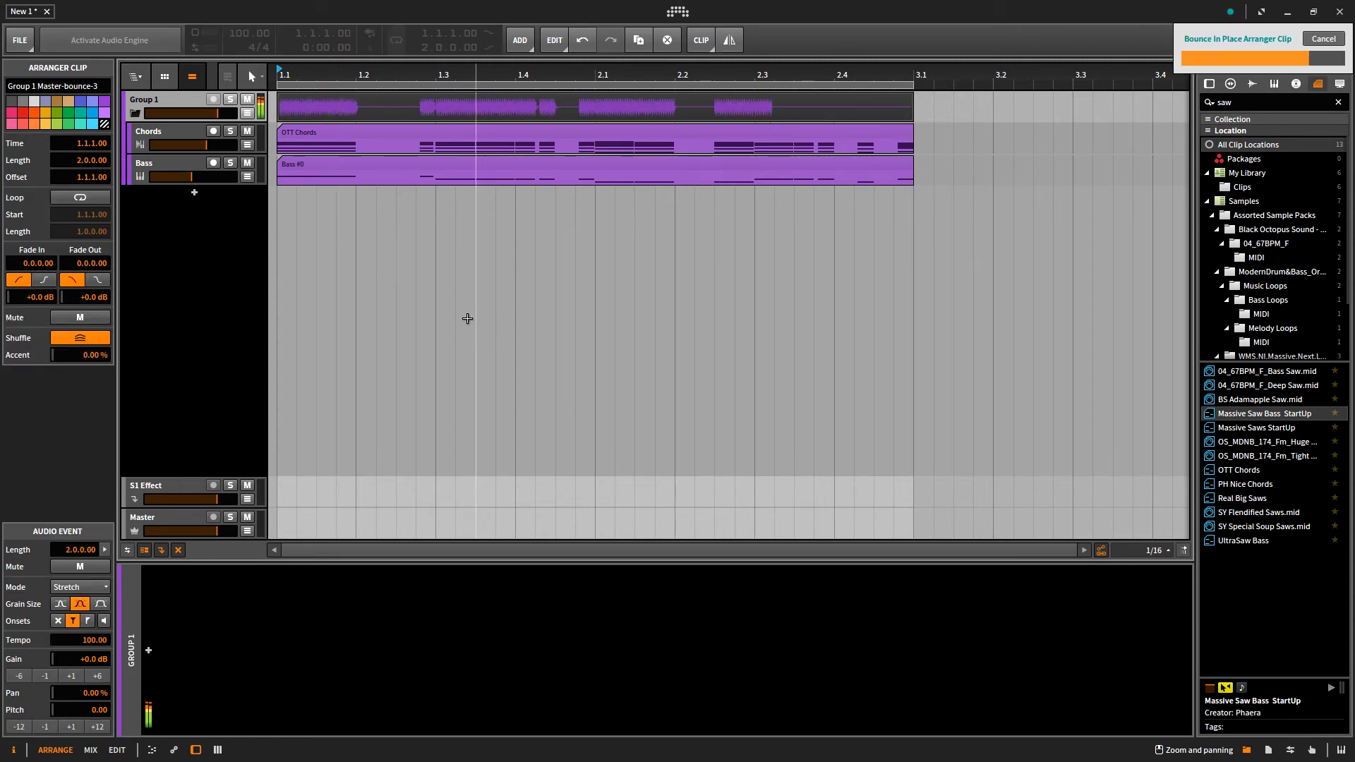
{"action": "left_click", "coordinate": [183, 130]}
{"action": "left_click", "coordinate": [169, 158], "text": "shift"}
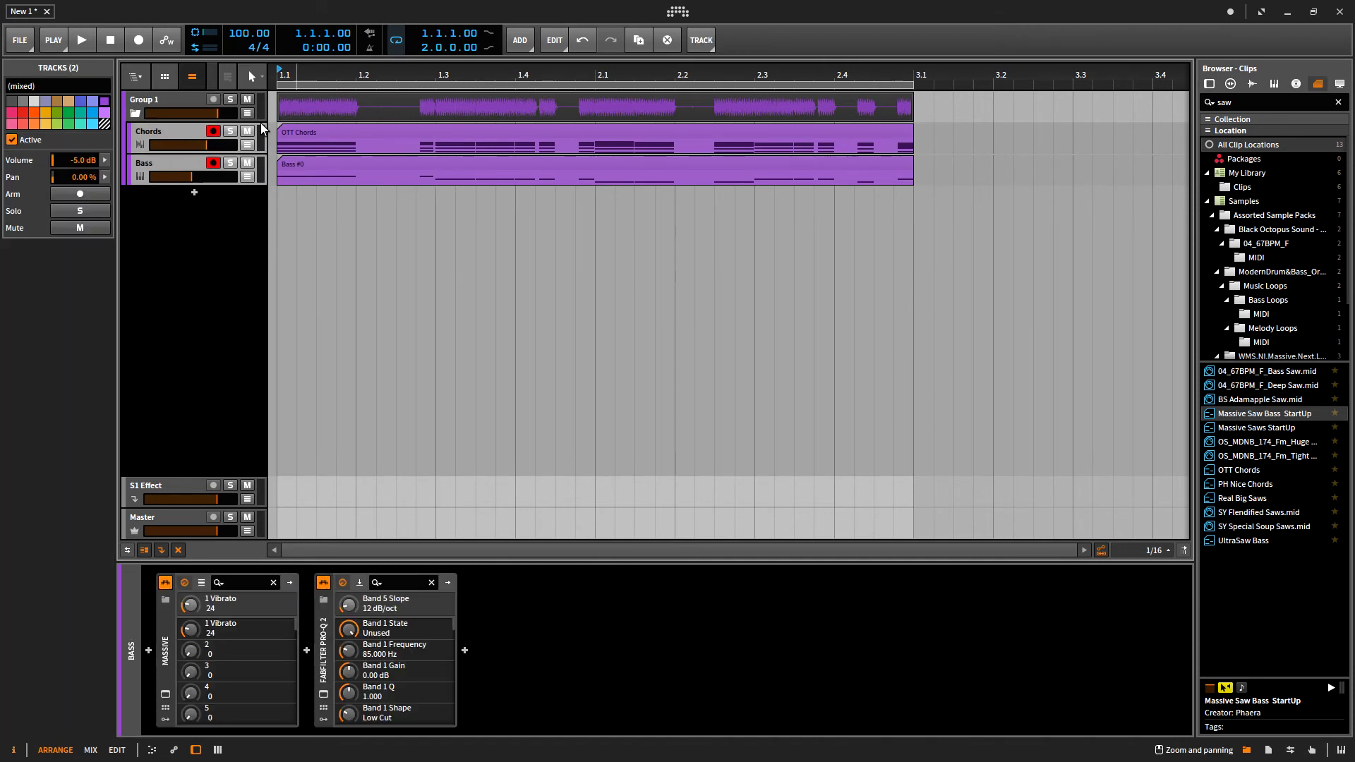
{"action": "left_click", "coordinate": [12, 140]}
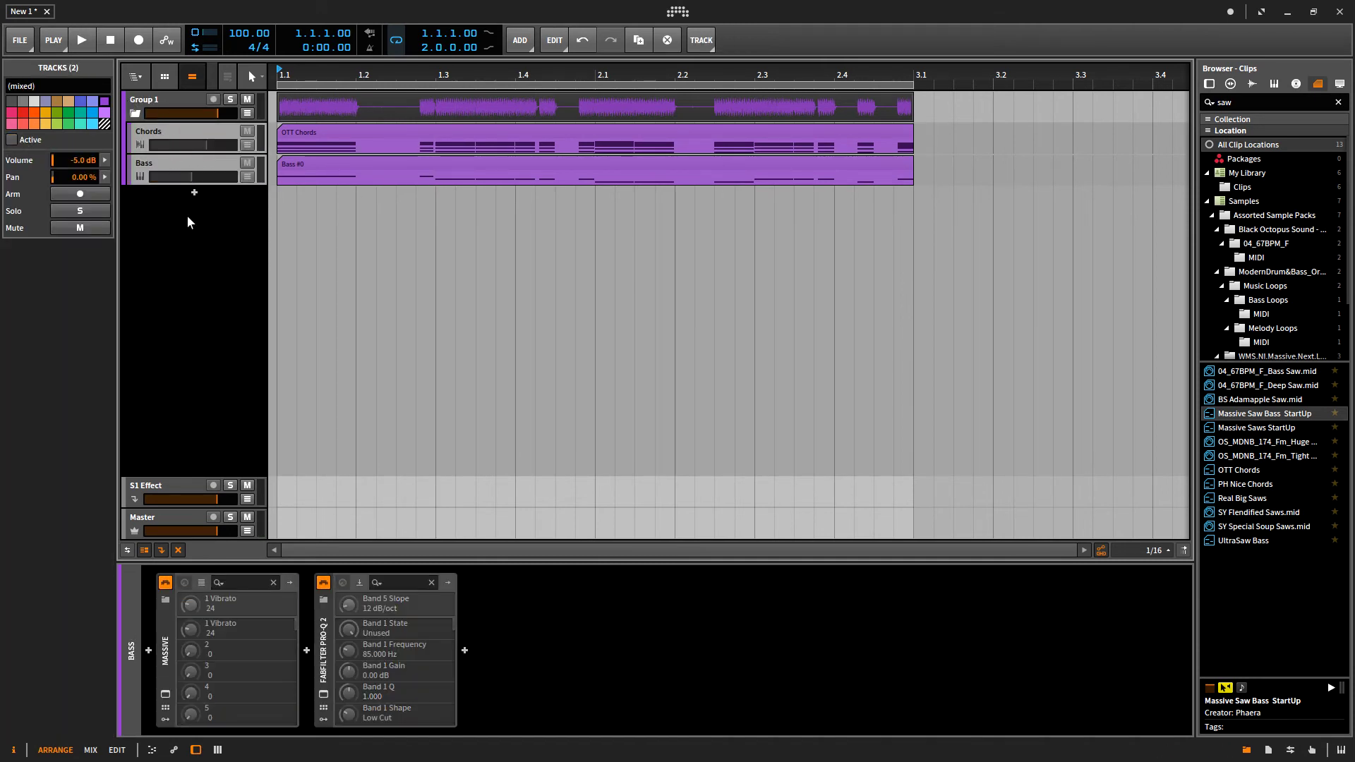
Step: Play back the bounced group audio and return the playhead to the start
{"action": "scroll", "coordinate": [309, 106], "scroll_direction": "down", "scroll_amount": 3}
{"action": "left_click", "coordinate": [311, 104]}
{"action": "key", "text": "space"}
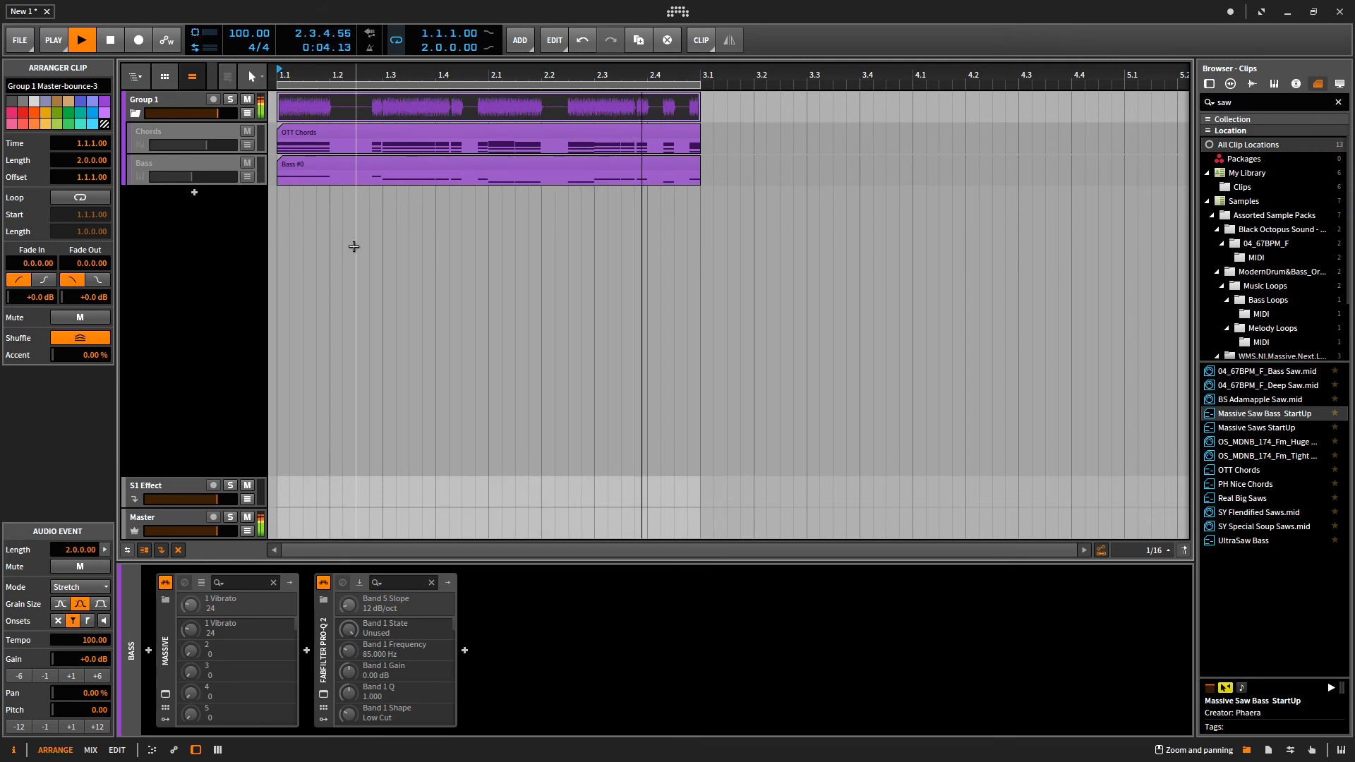
{"action": "key", "text": "space"}
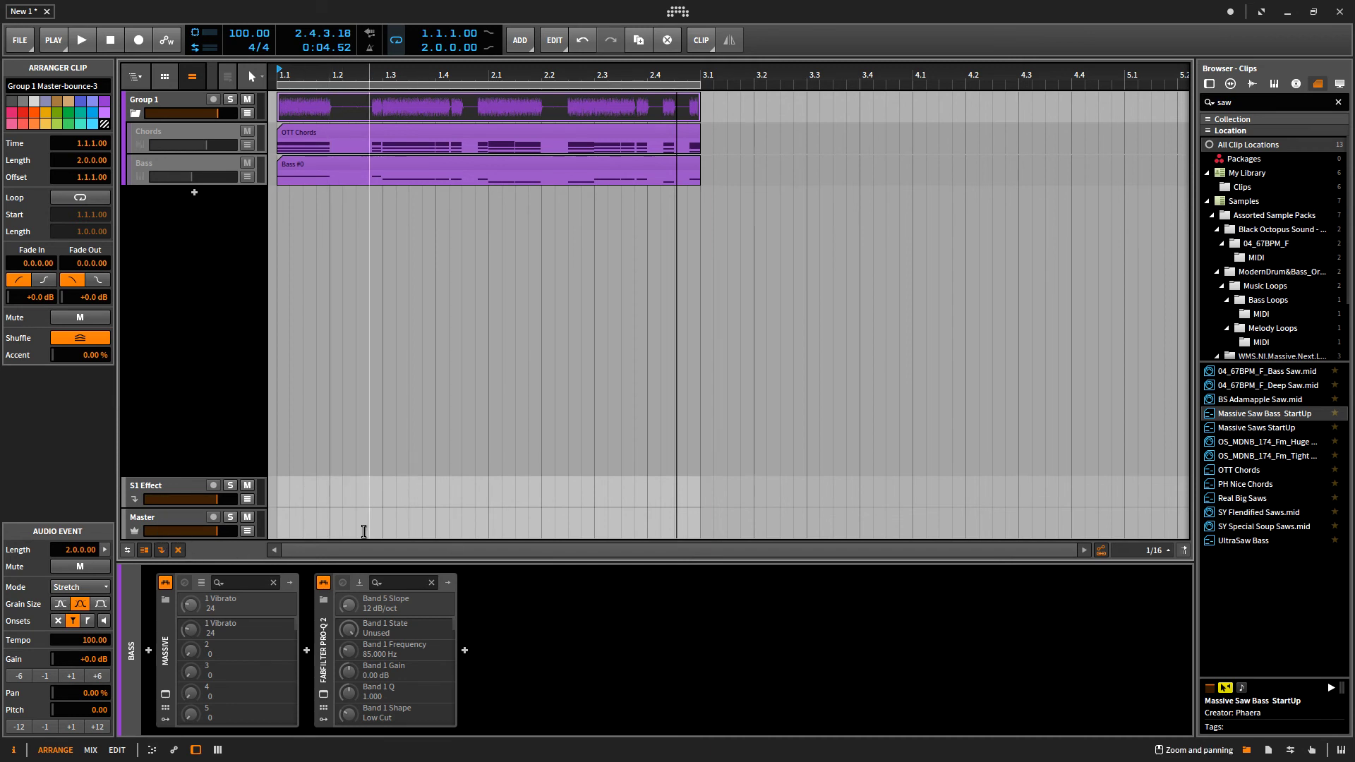
{"action": "key", "text": "space"}
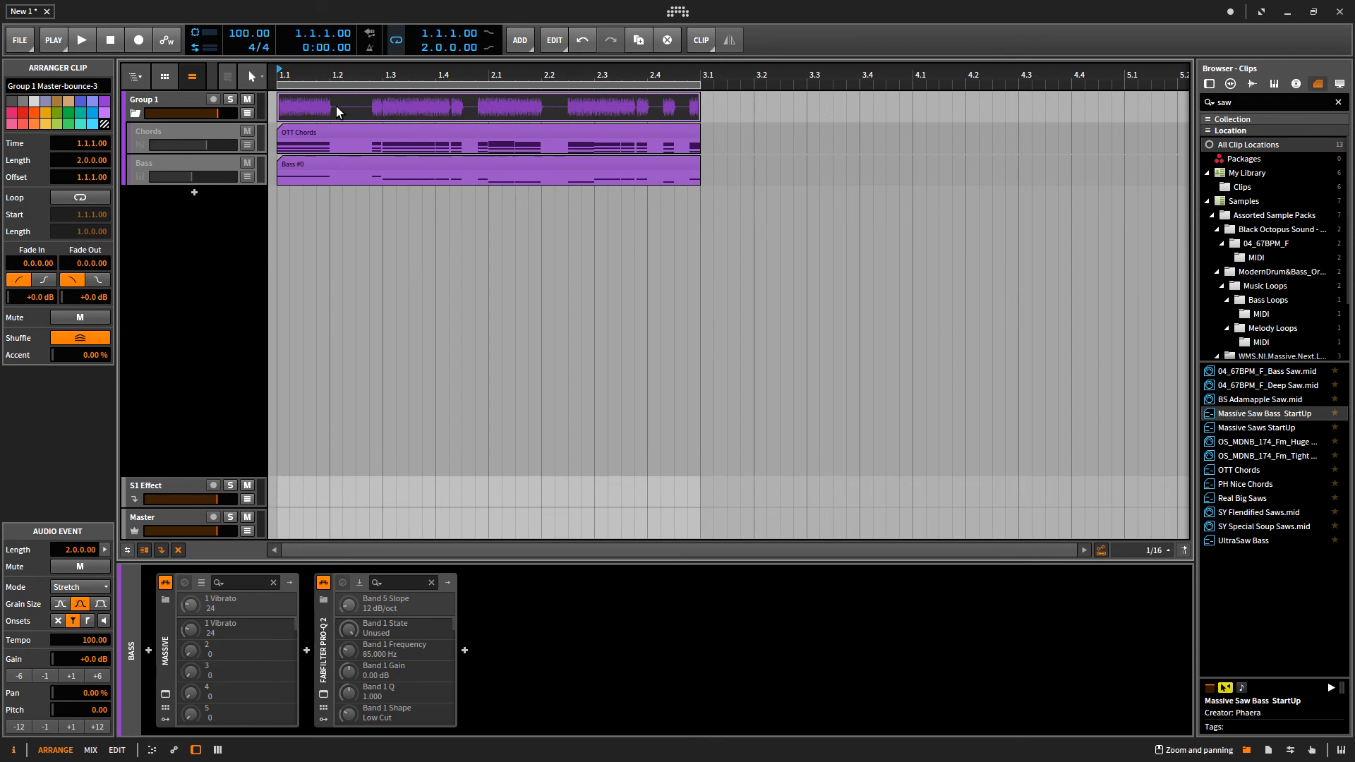
Step: Delete the bounced audio clip from the group track and reactivate the Chords and Bass tracks
{"action": "key", "text": "Delete"}
{"action": "left_click", "coordinate": [191, 129]}
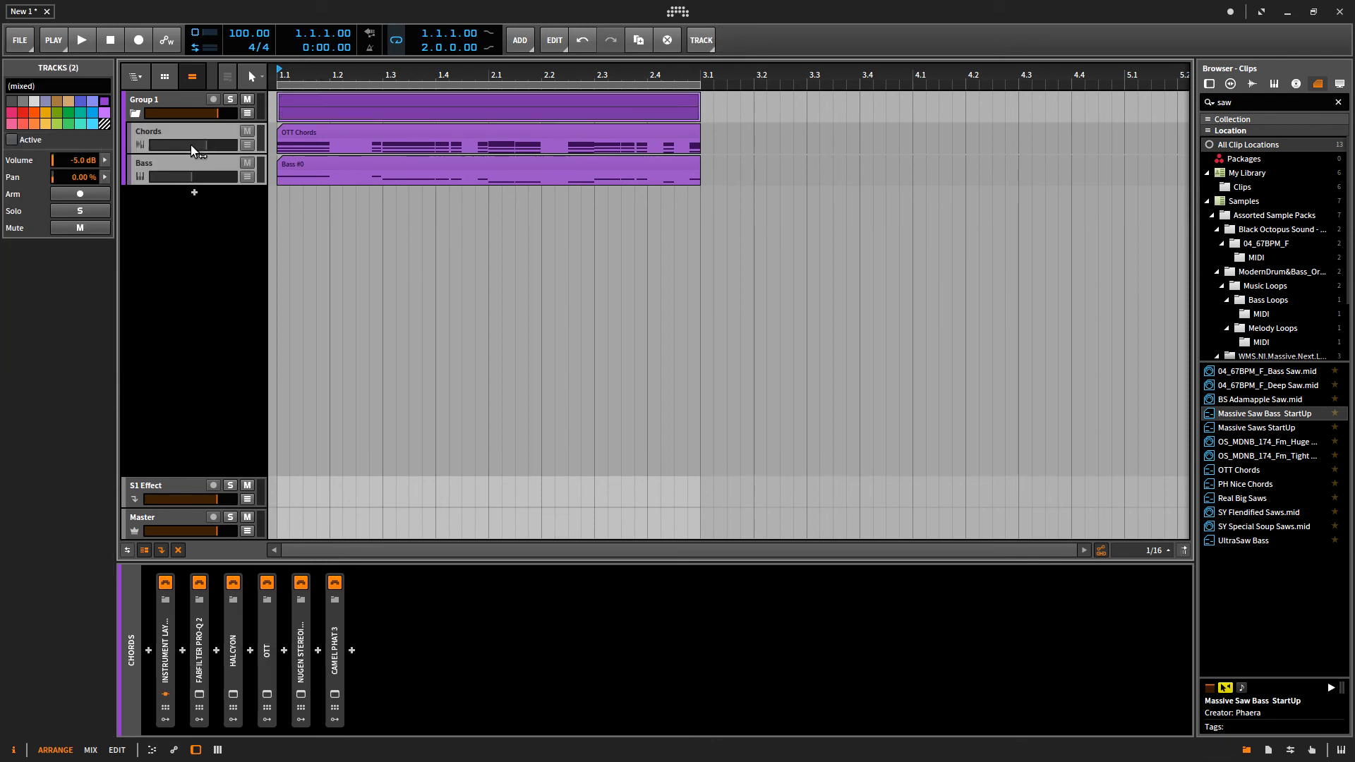
{"action": "left_click", "coordinate": [13, 141]}
{"action": "left_click", "coordinate": [12, 140]}
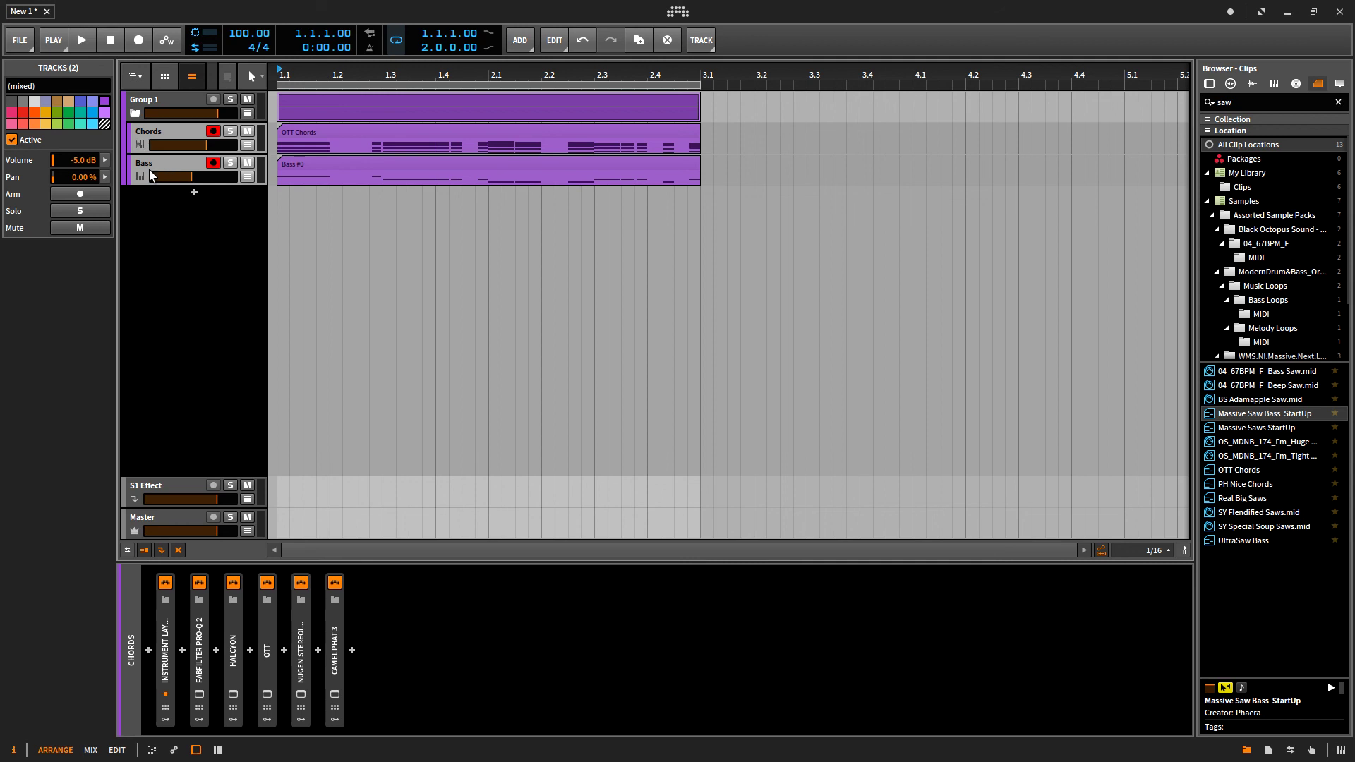
Step: Play back the grouped Chords and Bass clips with their instruments active
{"action": "key", "text": "space"}
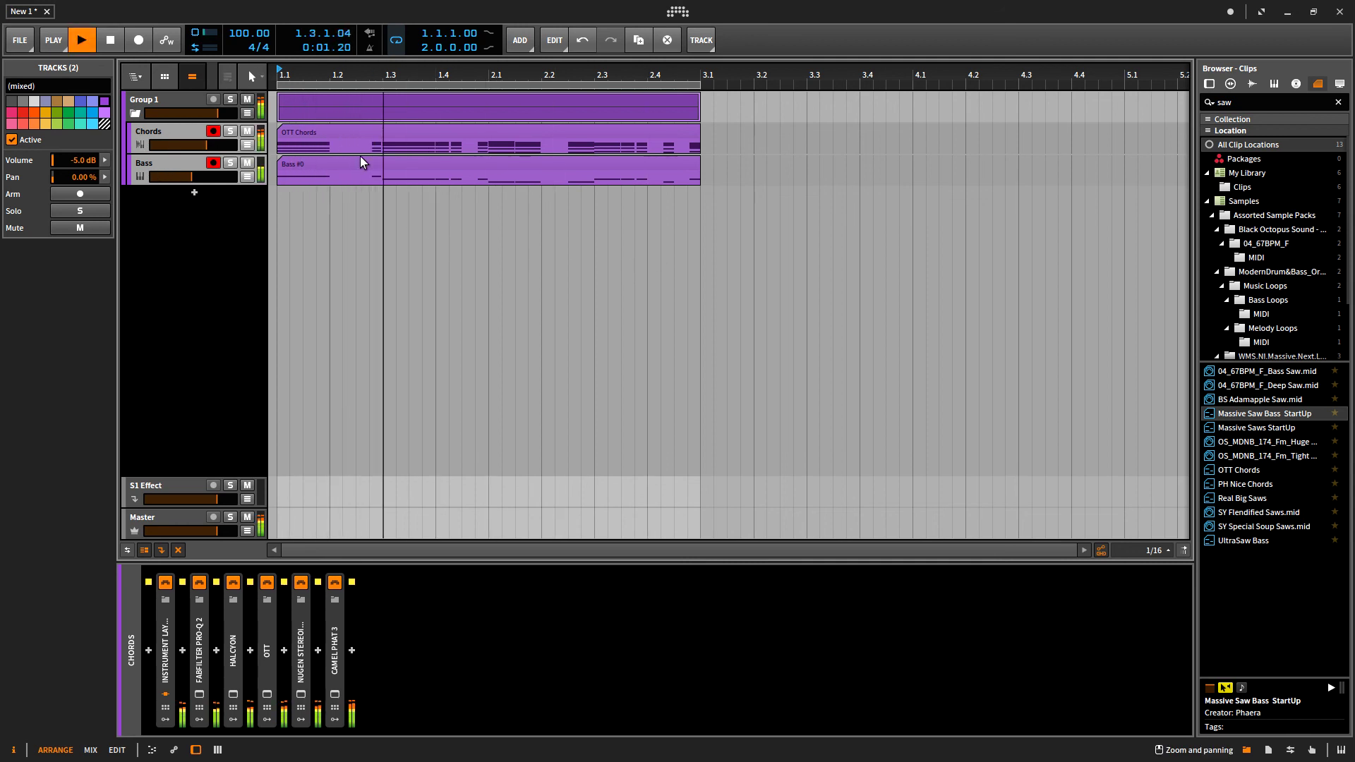
{"action": "scroll", "coordinate": [443, 232], "scroll_direction": "down", "scroll_amount": 2}
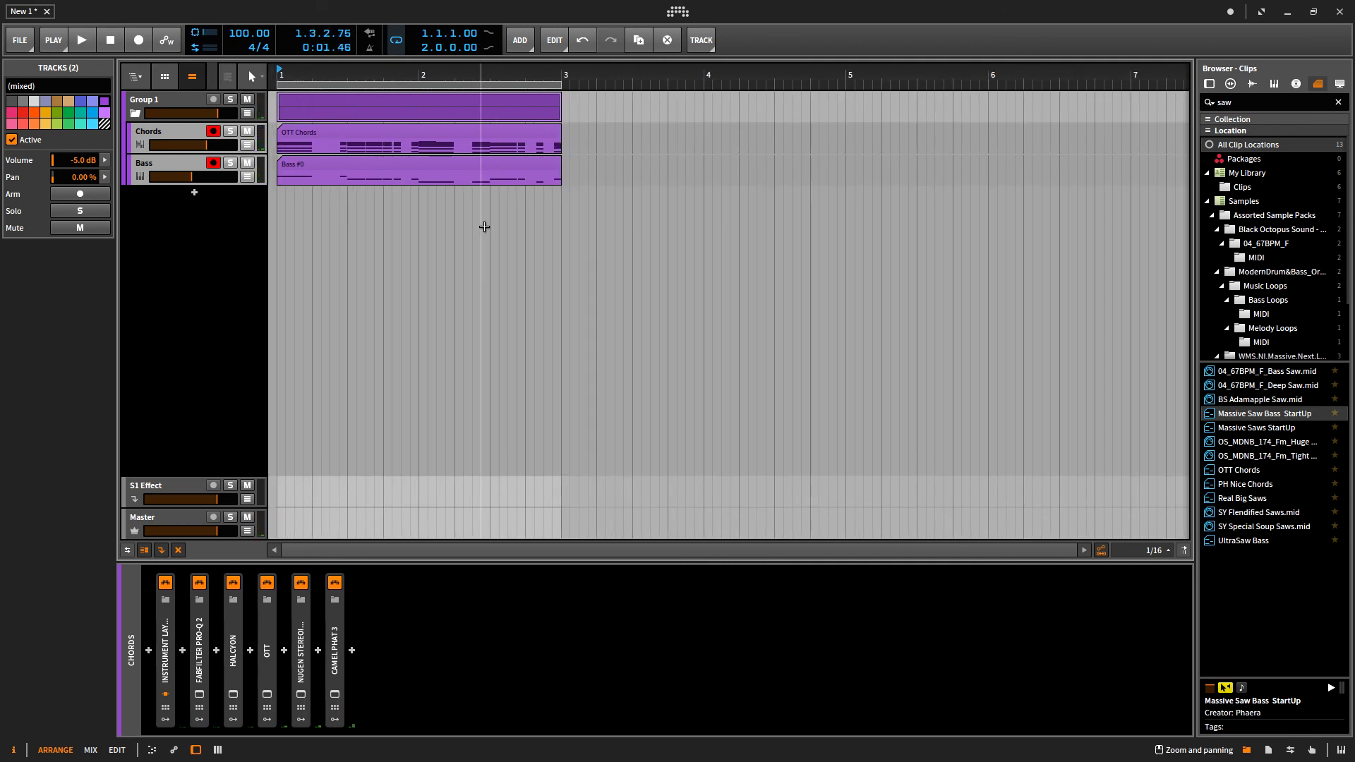